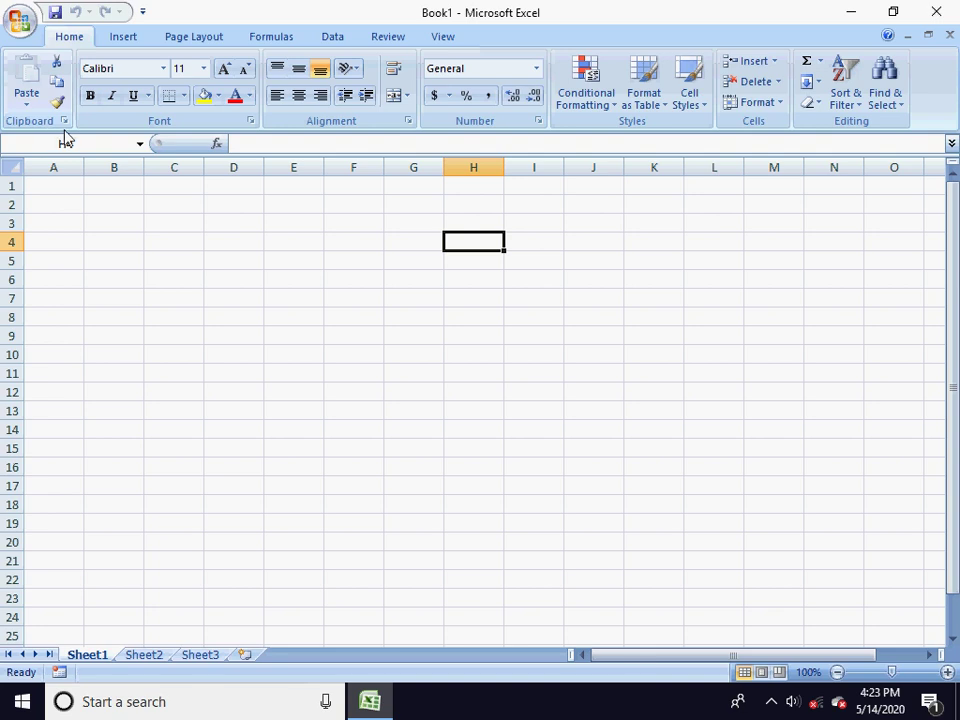
Step: Drag column A slightly wider and row 1 taller, then select cell A1
{"action": "mouse_move", "coordinate": [83, 167]}
{"action": "left_mouse_down"}
{"action": "mouse_move", "coordinate": [162, 167]}
{"action": "mouse_move", "coordinate": [102, 167]}
{"action": "left_mouse_up"}
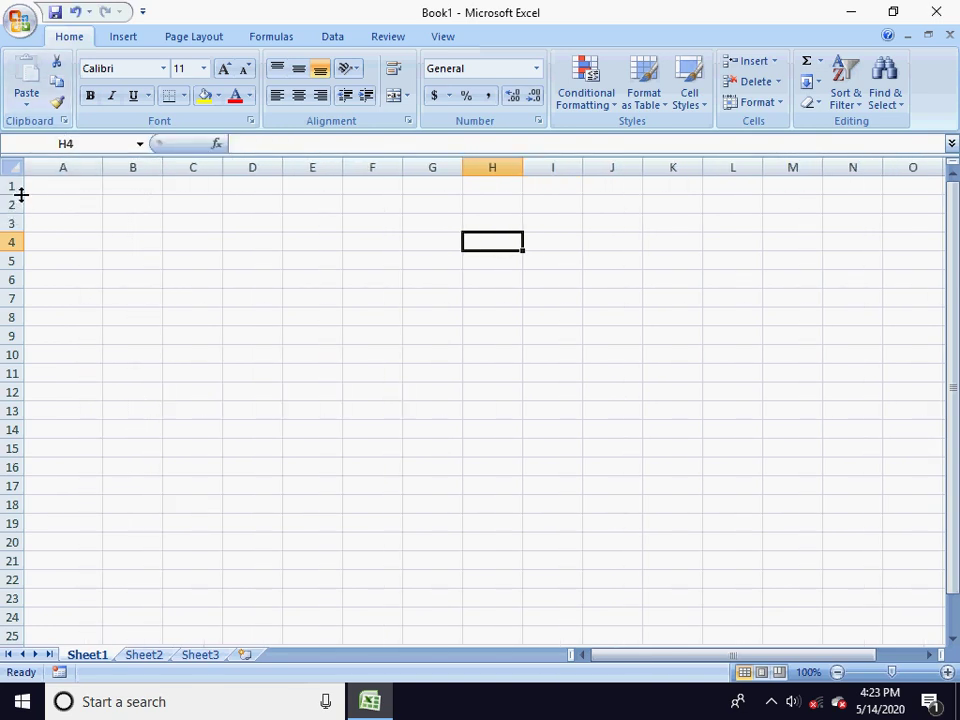
{"action": "left_click_drag", "start_coordinate": [20, 195], "coordinate": [17, 233]}
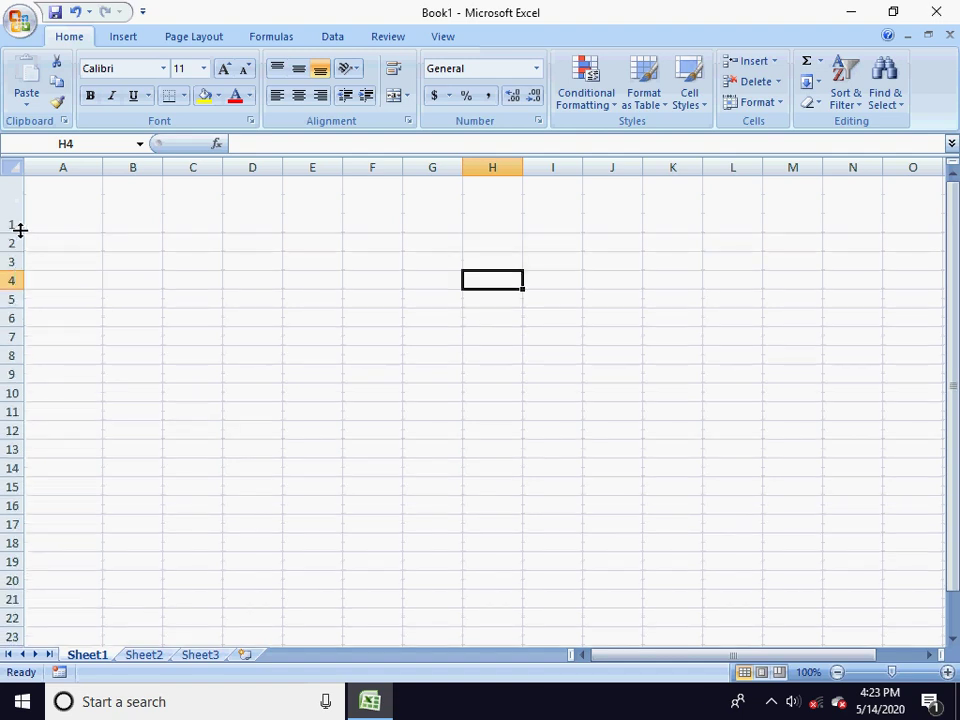
{"action": "left_click", "coordinate": [86, 216]}
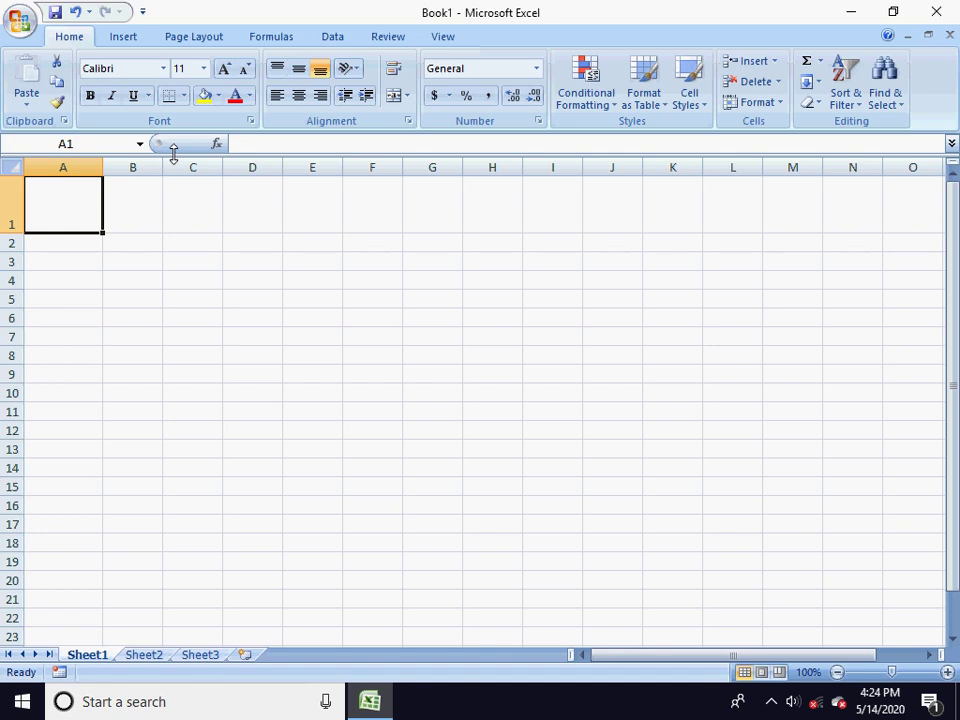
Step: Enter 'abc' in A1, then greatly widen column A and heighten row 1
{"action": "type", "text": "a"}
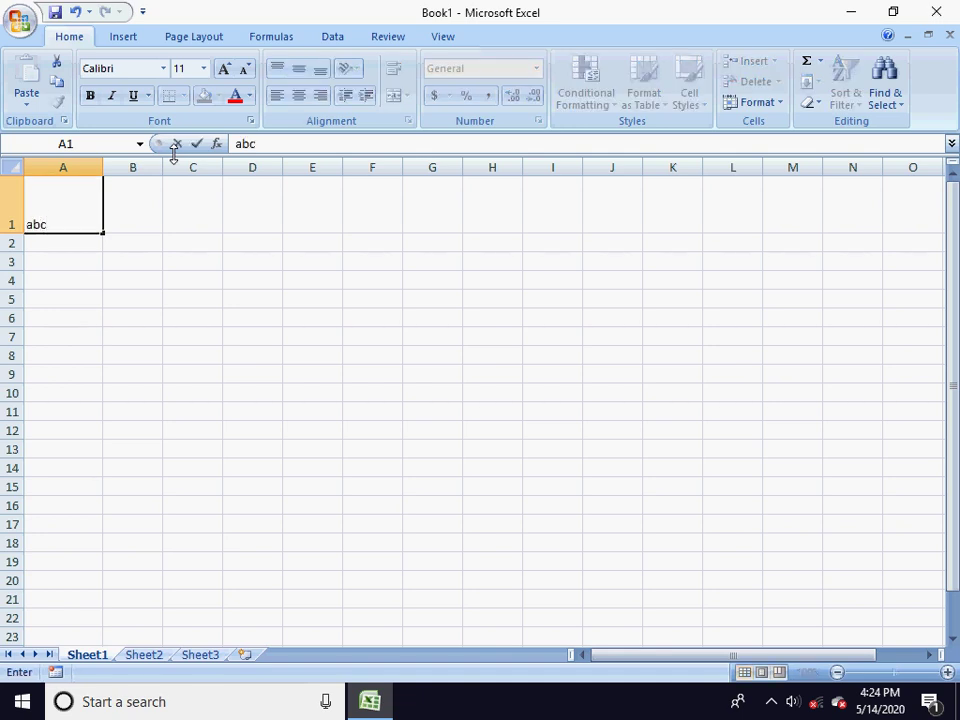
{"action": "type", "text": "bc"}
{"action": "key", "text": "Return"}
{"action": "key", "text": "Up"}
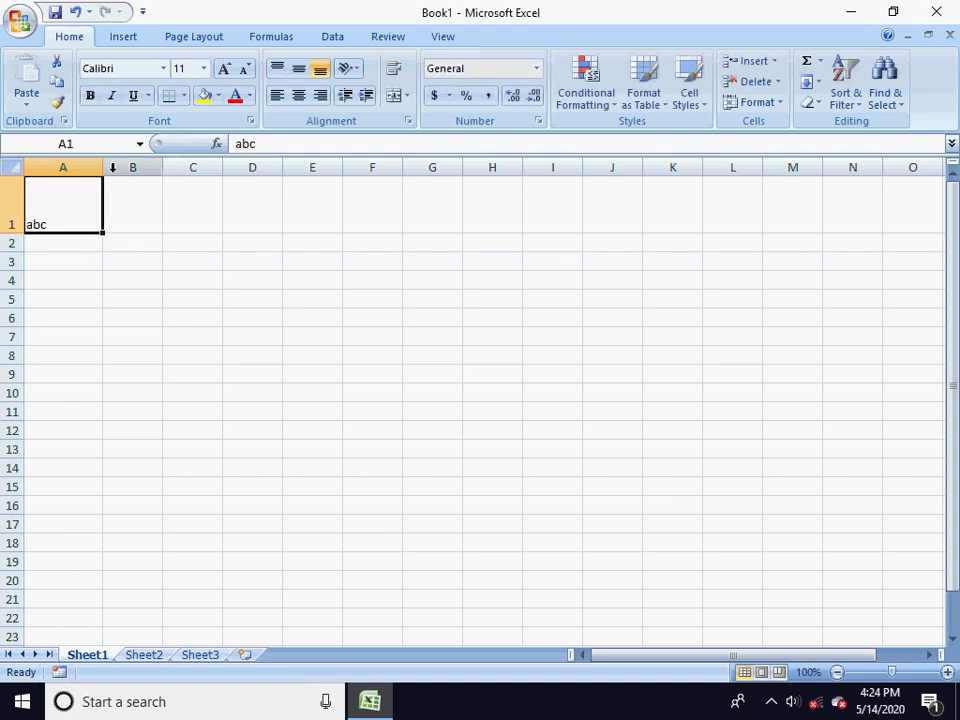
{"action": "left_click_drag", "start_coordinate": [103, 167], "coordinate": [313, 167]}
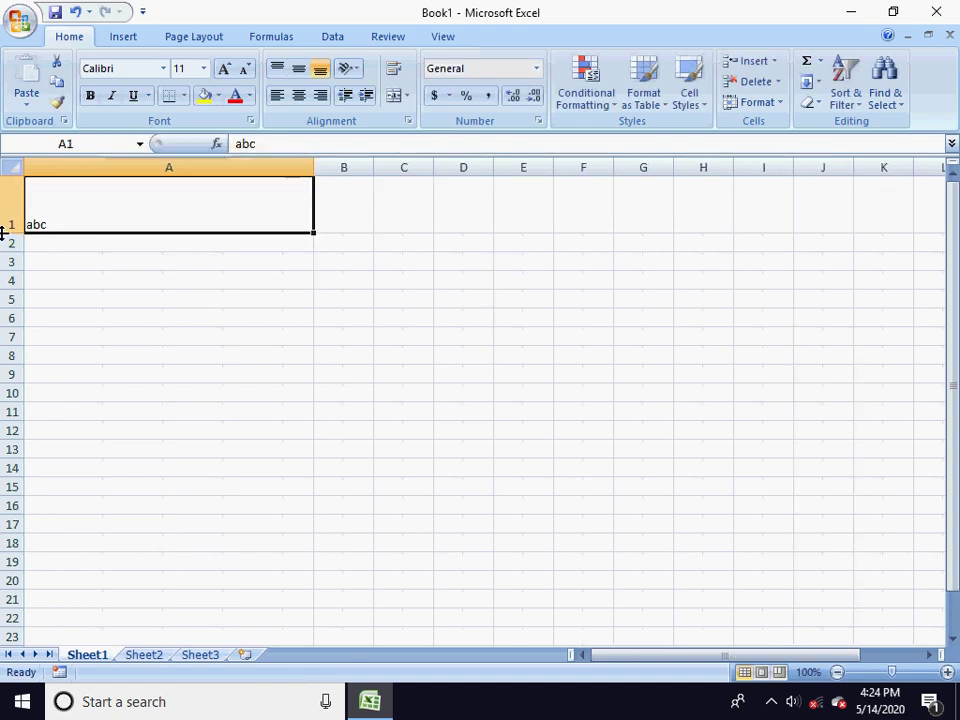
{"action": "left_click_drag", "start_coordinate": [4, 233], "coordinate": [28, 422]}
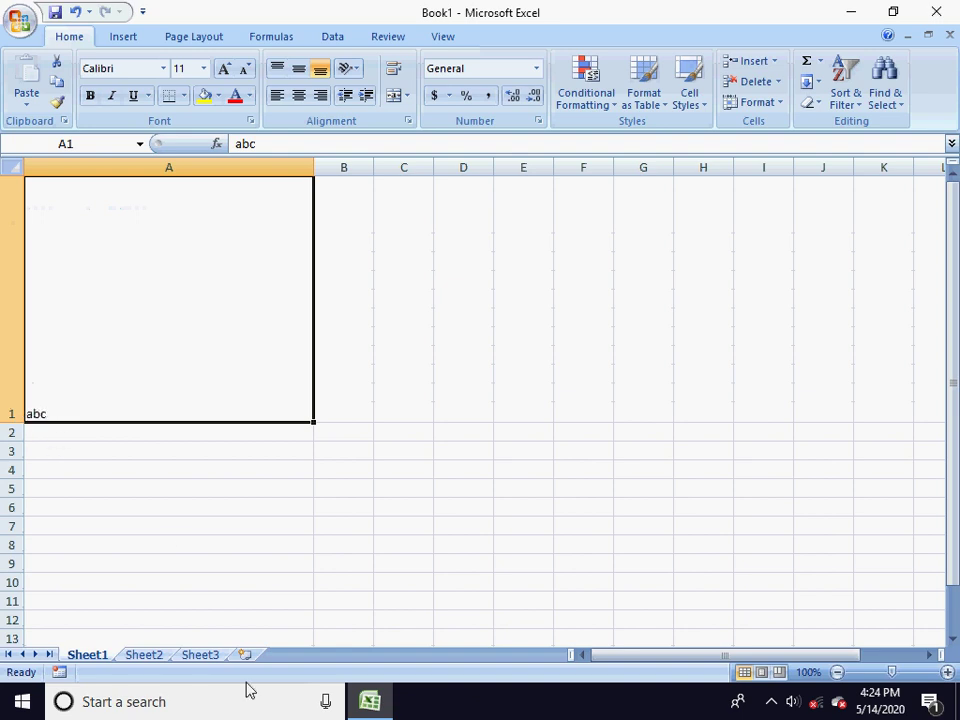
Step: Set the 'abc' text in cell A1 to font size 26
{"action": "double_click", "coordinate": [61, 413]}
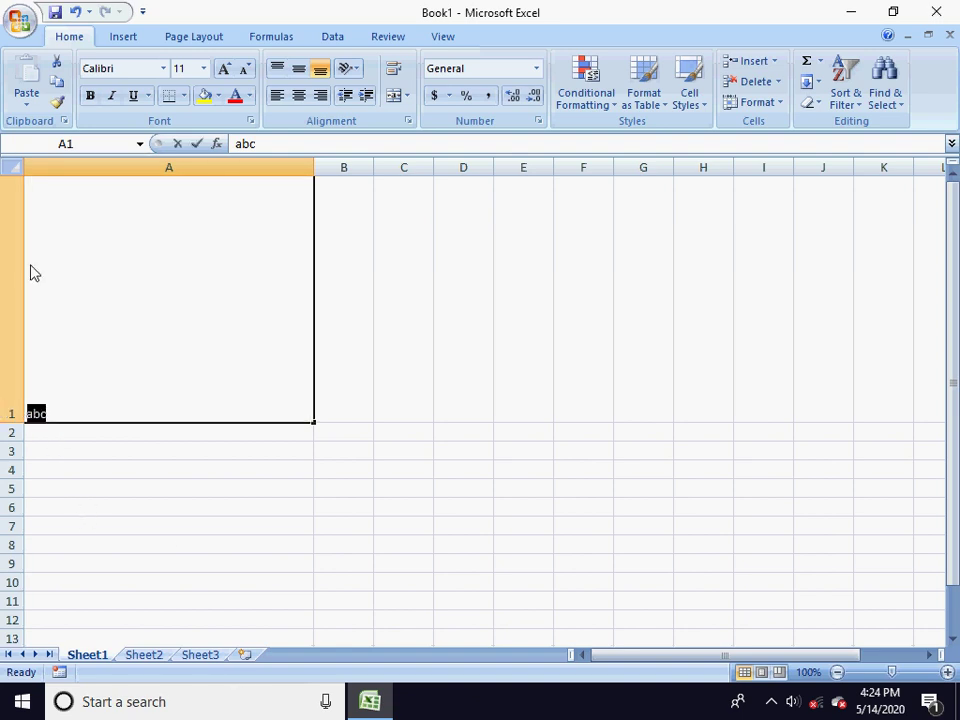
{"action": "left_click", "coordinate": [204, 68]}
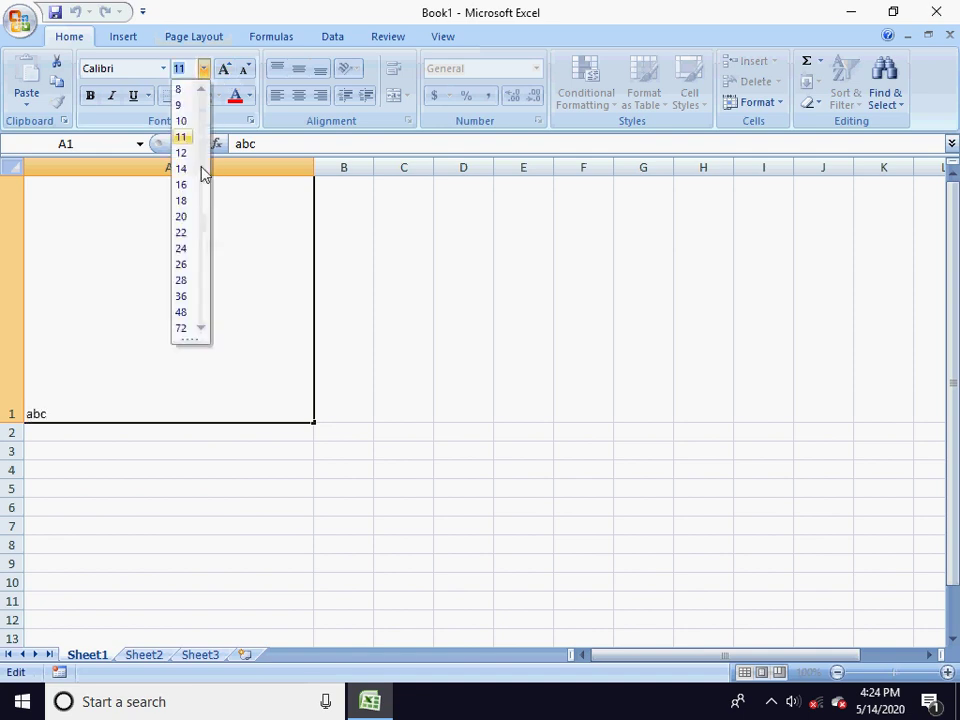
{"action": "left_click", "coordinate": [181, 264]}
{"action": "left_click", "coordinate": [126, 368]}
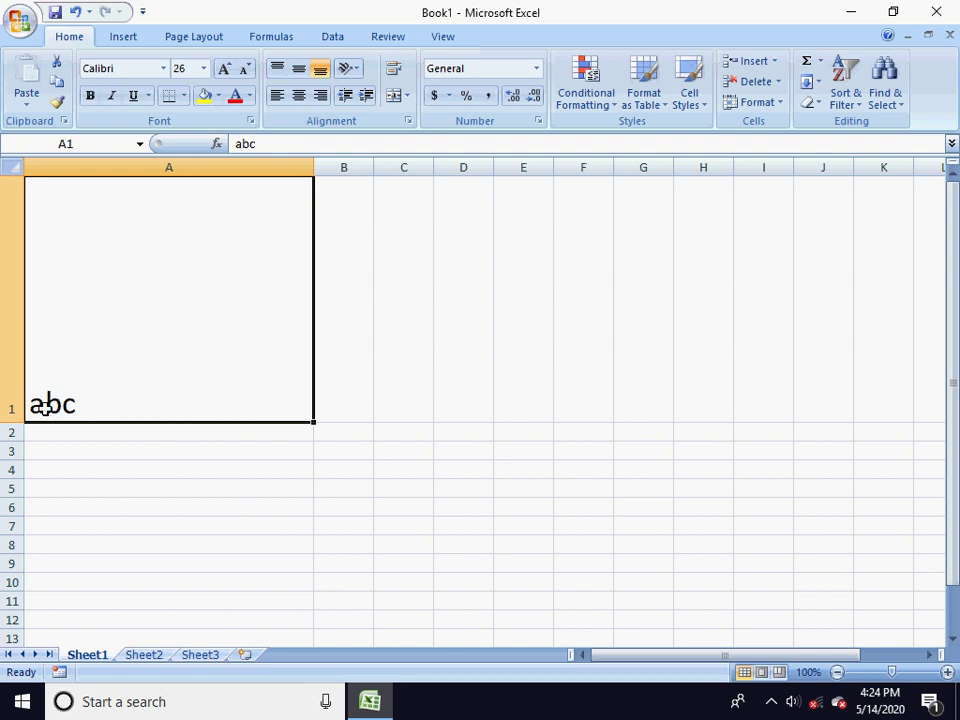
Step: Try Top and Middle vertical alignment with left, centre and right alignment on 'abc'
{"action": "left_click", "coordinate": [278, 74]}
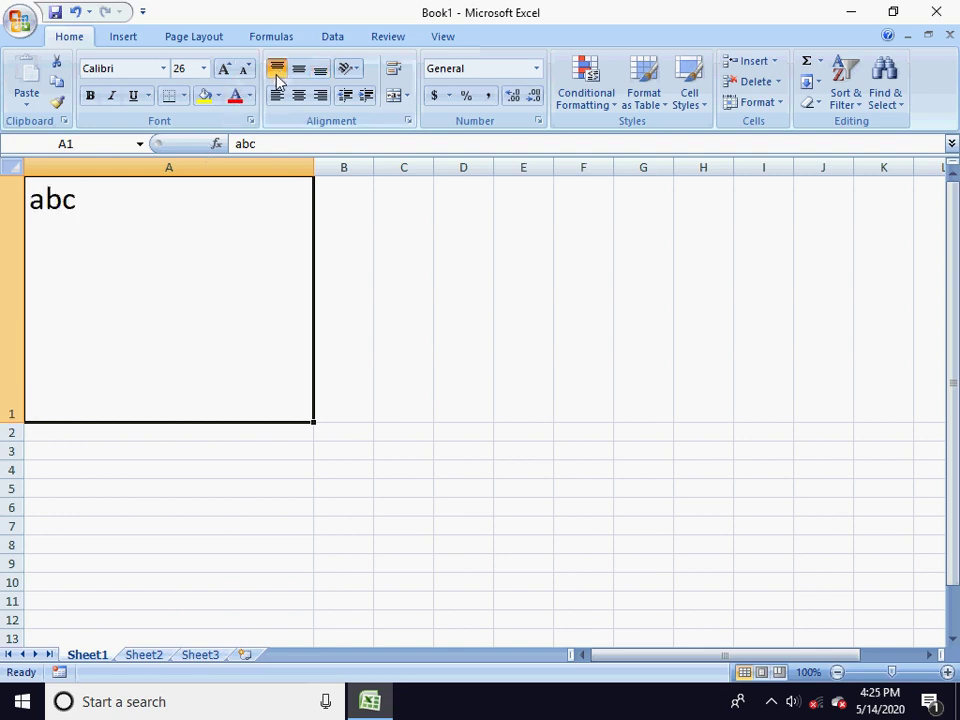
{"action": "left_click", "coordinate": [277, 95]}
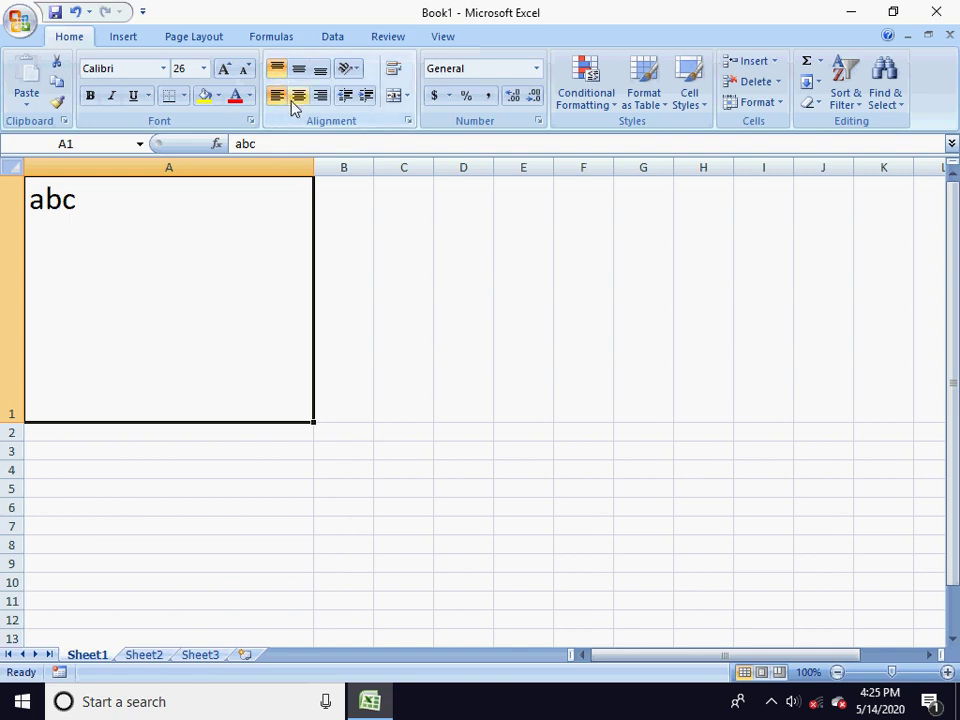
{"action": "left_click", "coordinate": [296, 101]}
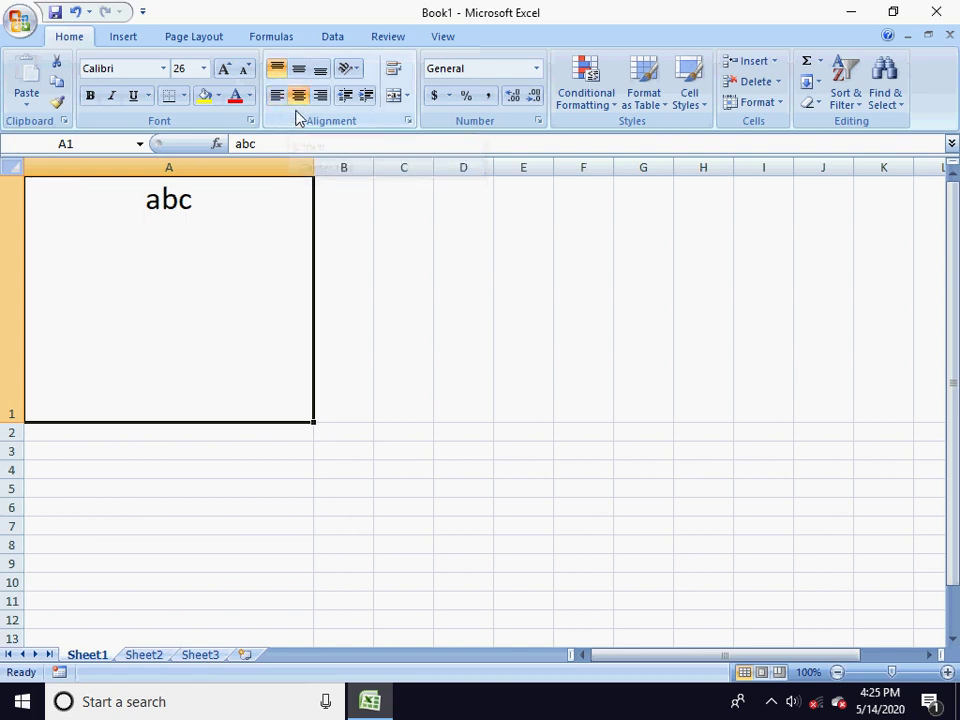
{"action": "left_click", "coordinate": [320, 100]}
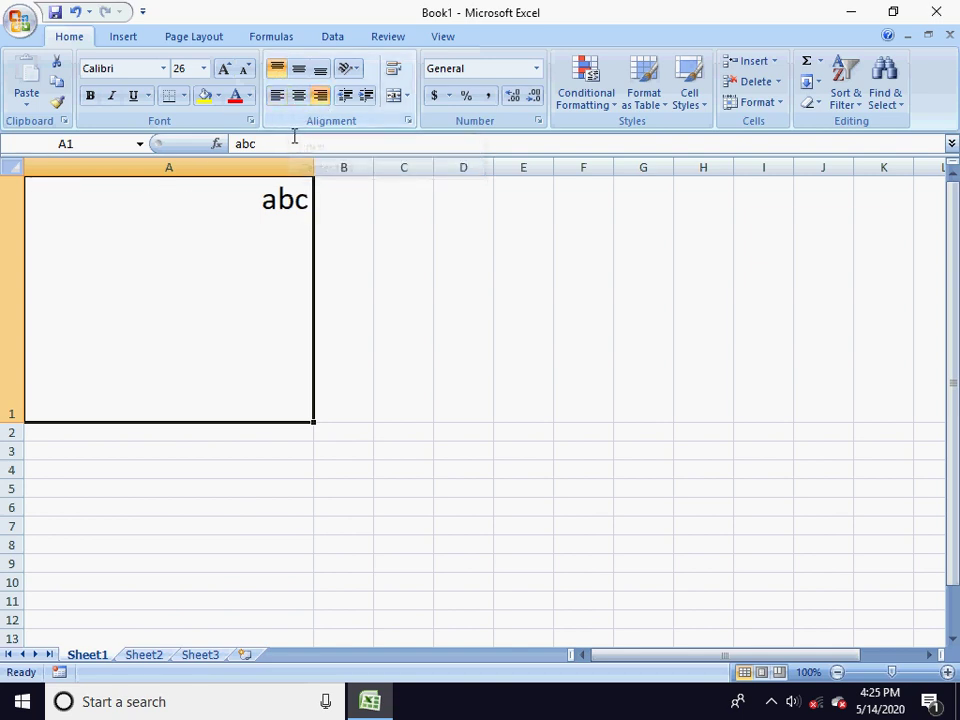
{"action": "left_click", "coordinate": [300, 72]}
{"action": "left_click", "coordinate": [277, 95]}
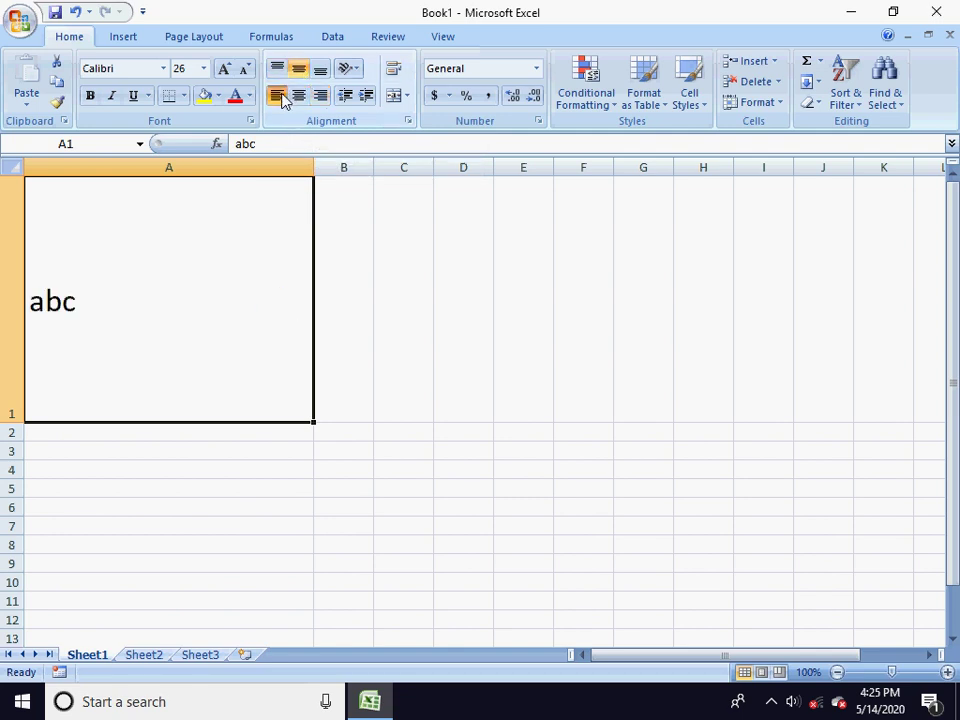
{"action": "left_click", "coordinate": [298, 100]}
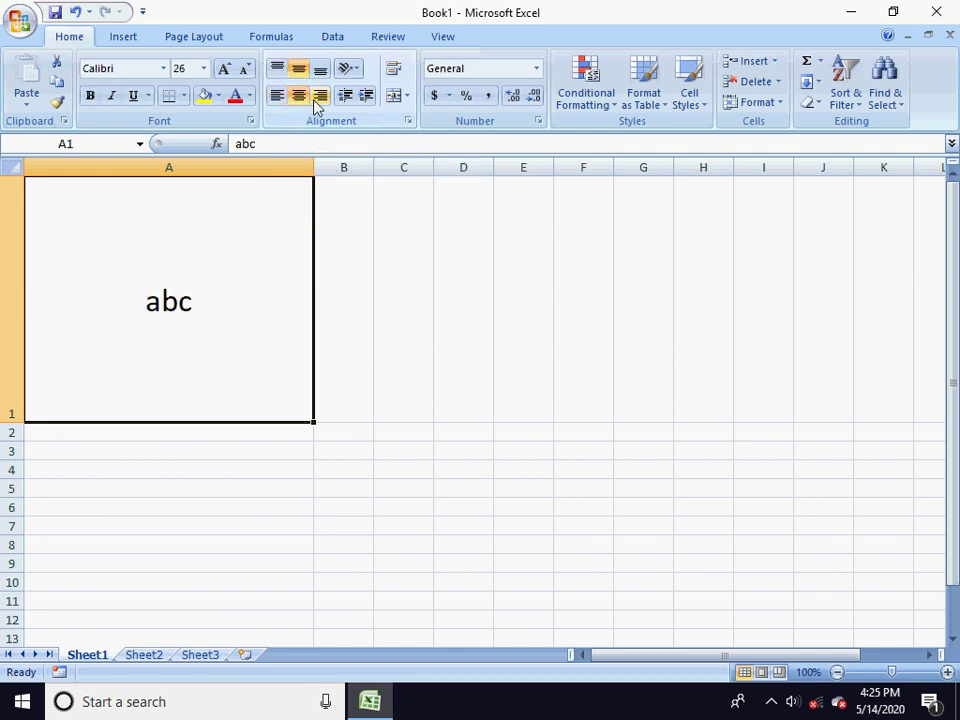
{"action": "left_click", "coordinate": [320, 97]}
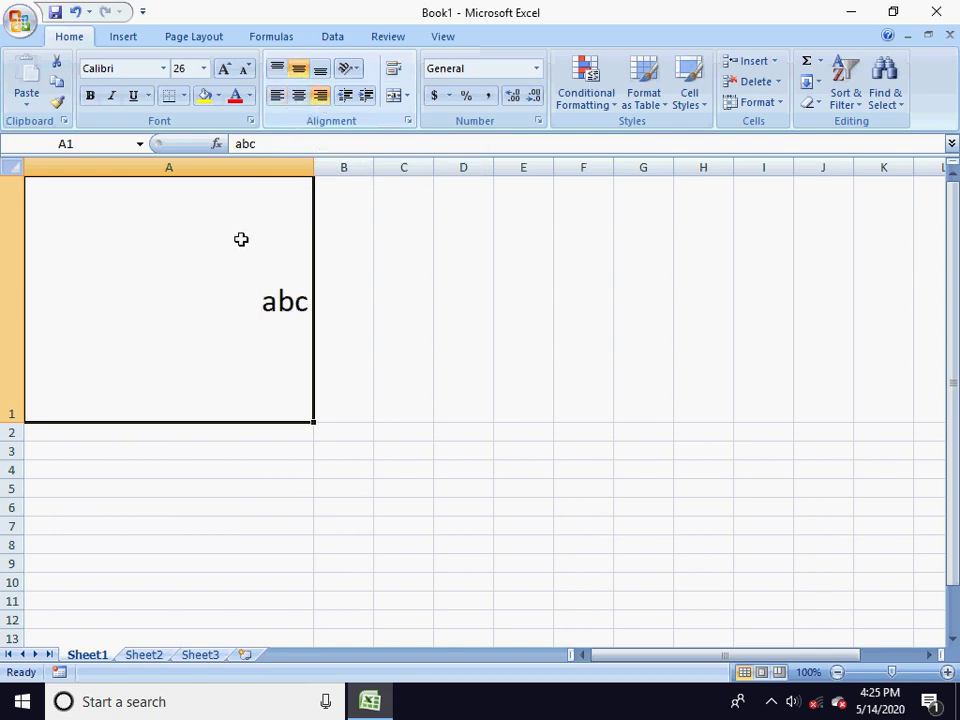
Step: Try Bottom alignment with each horizontal option, finishing on Middle Align and Center
{"action": "left_click", "coordinate": [320, 68]}
{"action": "left_click", "coordinate": [277, 96]}
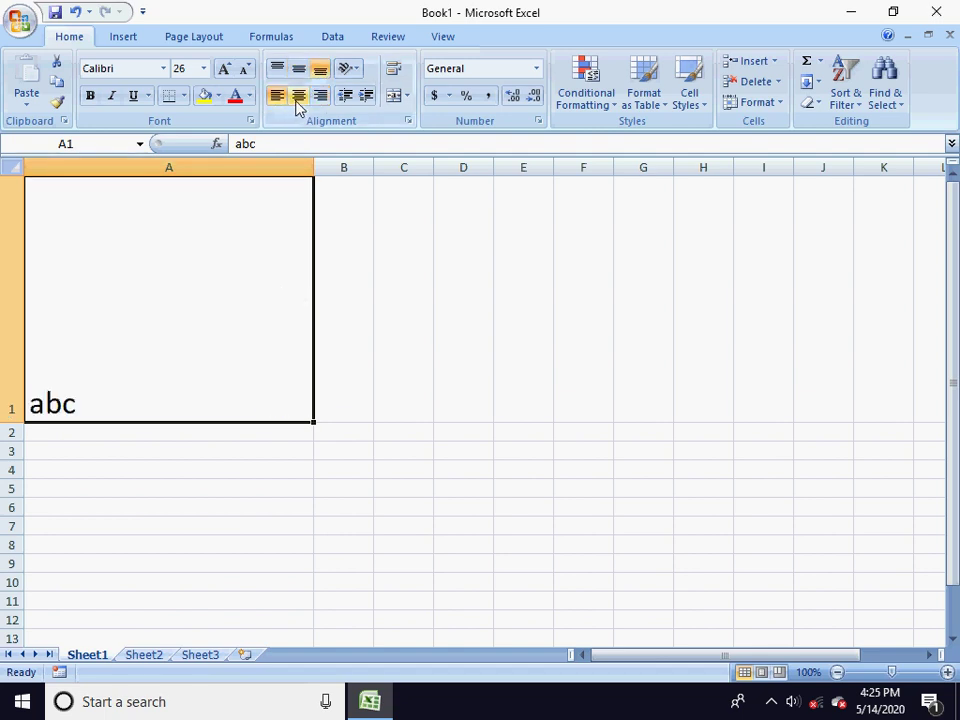
{"action": "left_click", "coordinate": [298, 100]}
{"action": "left_click", "coordinate": [320, 97]}
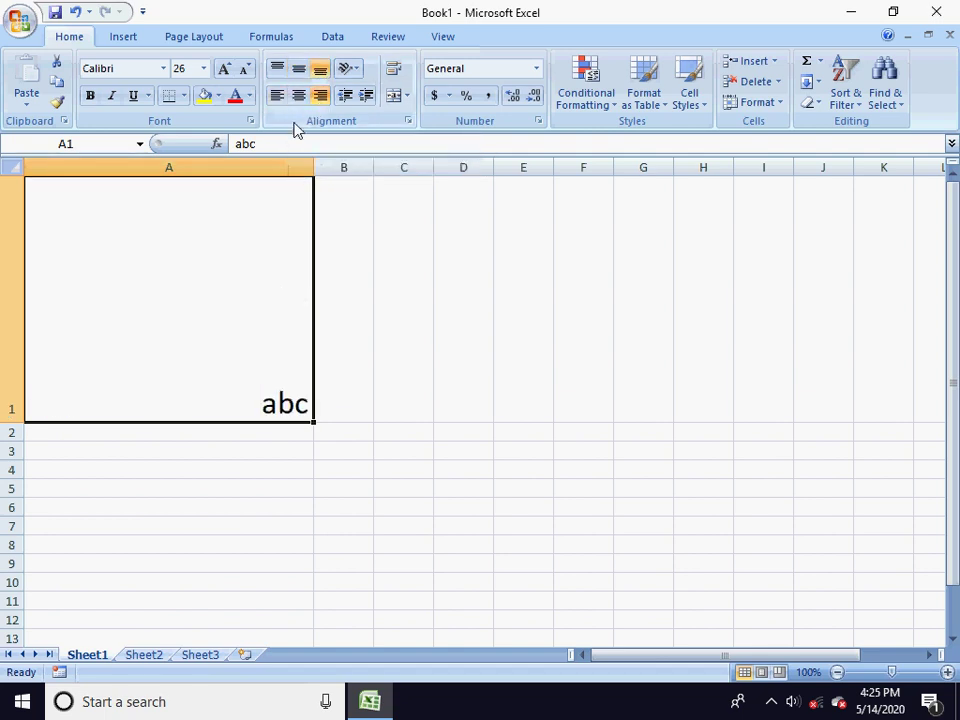
{"action": "left_click", "coordinate": [299, 68]}
{"action": "left_click", "coordinate": [298, 96]}
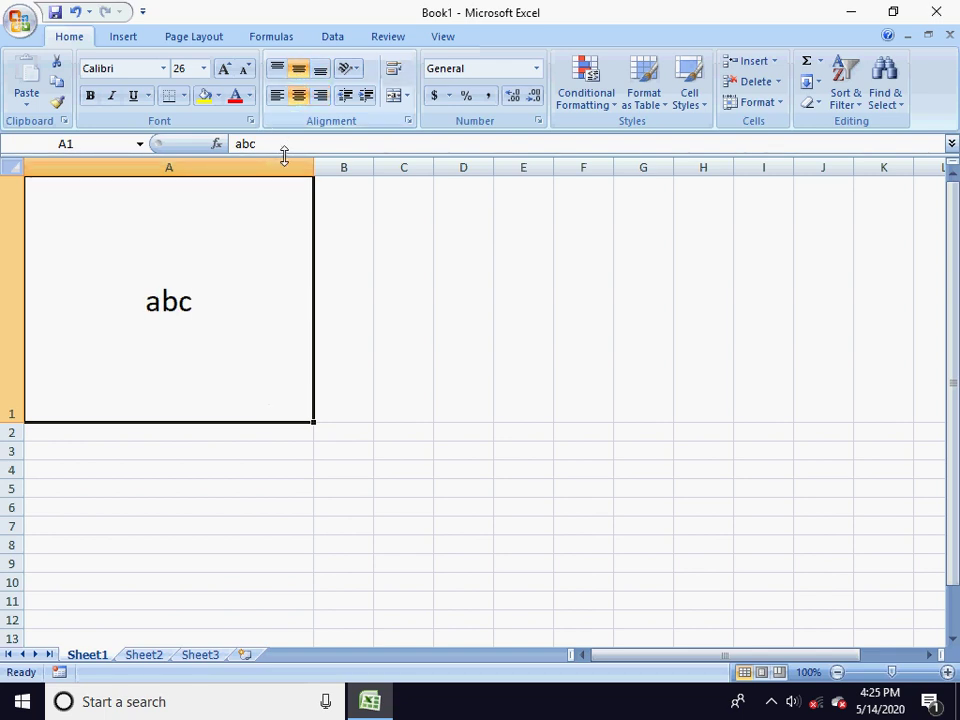
{"action": "left_click", "coordinate": [318, 68]}
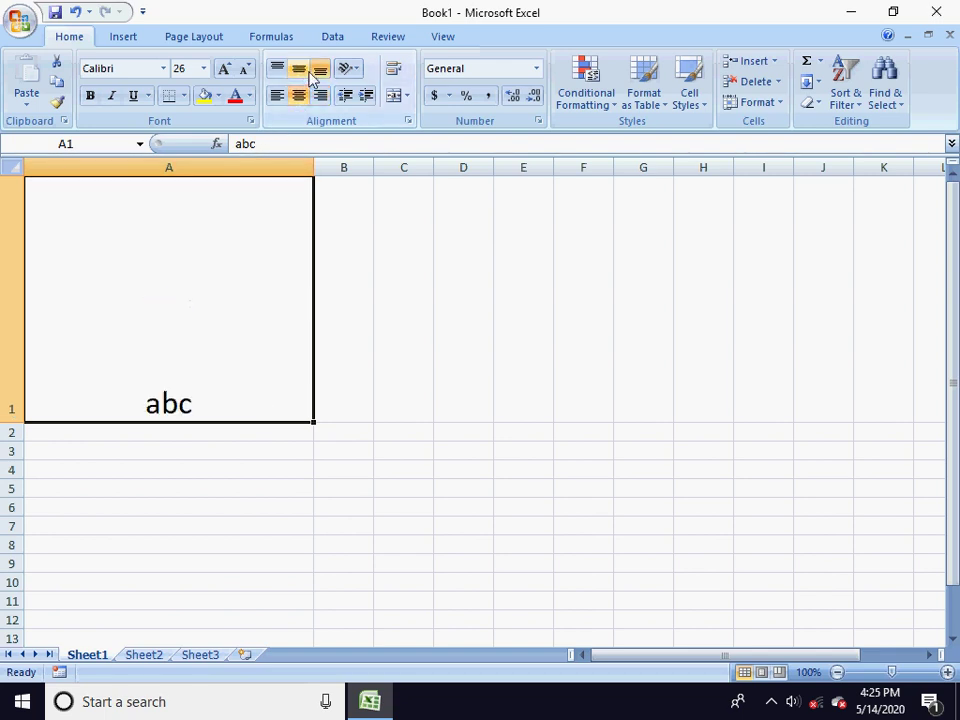
{"action": "left_click", "coordinate": [299, 69]}
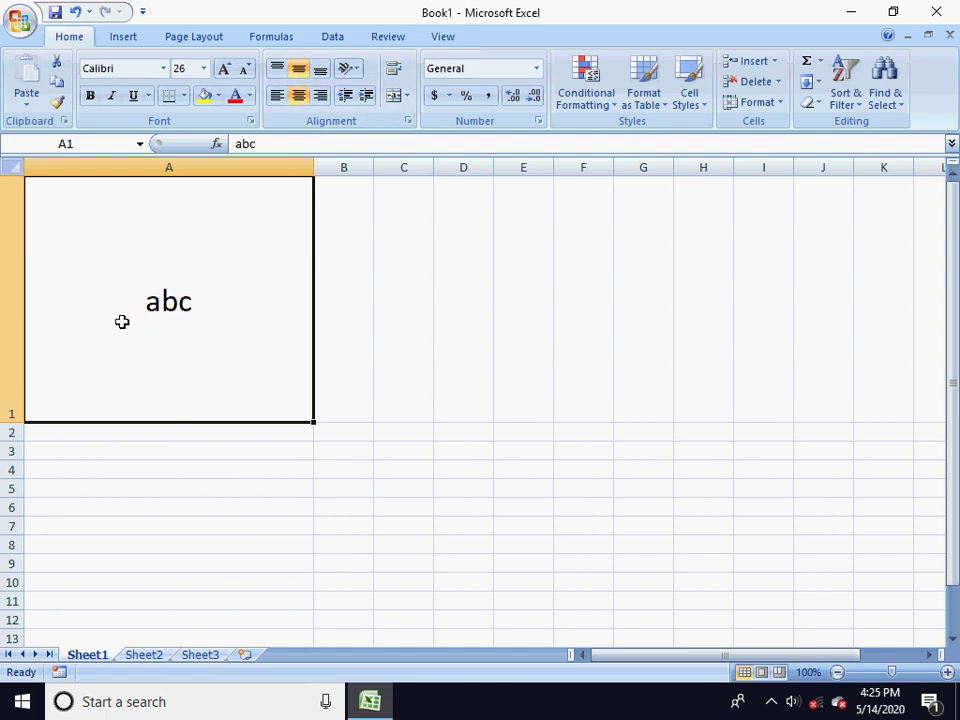
{"action": "key", "text": "Right"}
{"action": "key", "text": "Left"}
{"action": "key", "text": "ctrl+F2"}
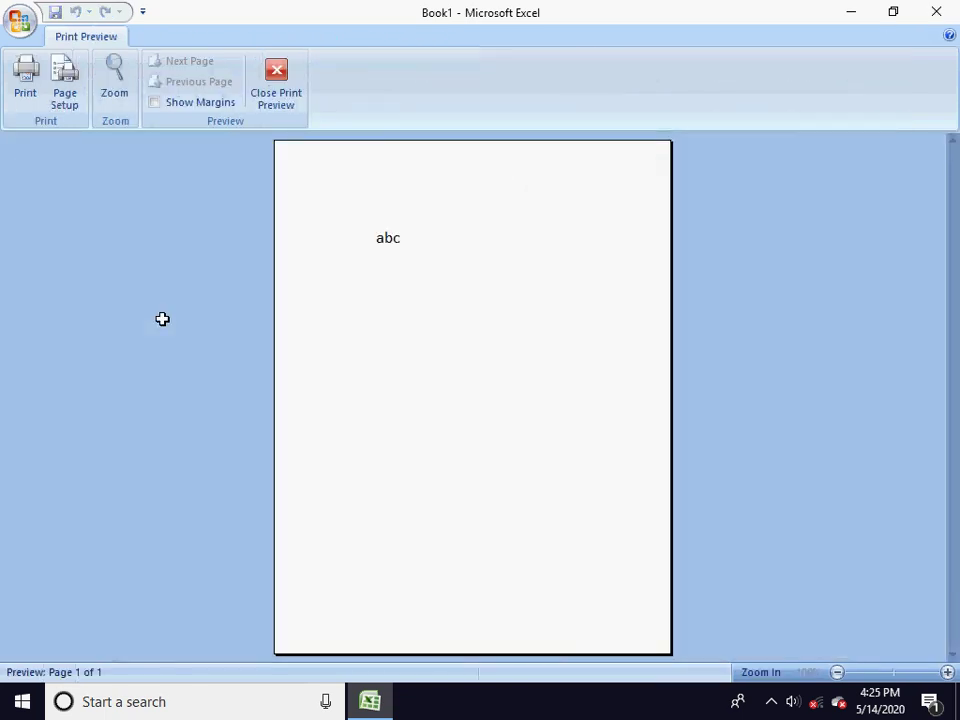
{"action": "key", "text": "Escape"}
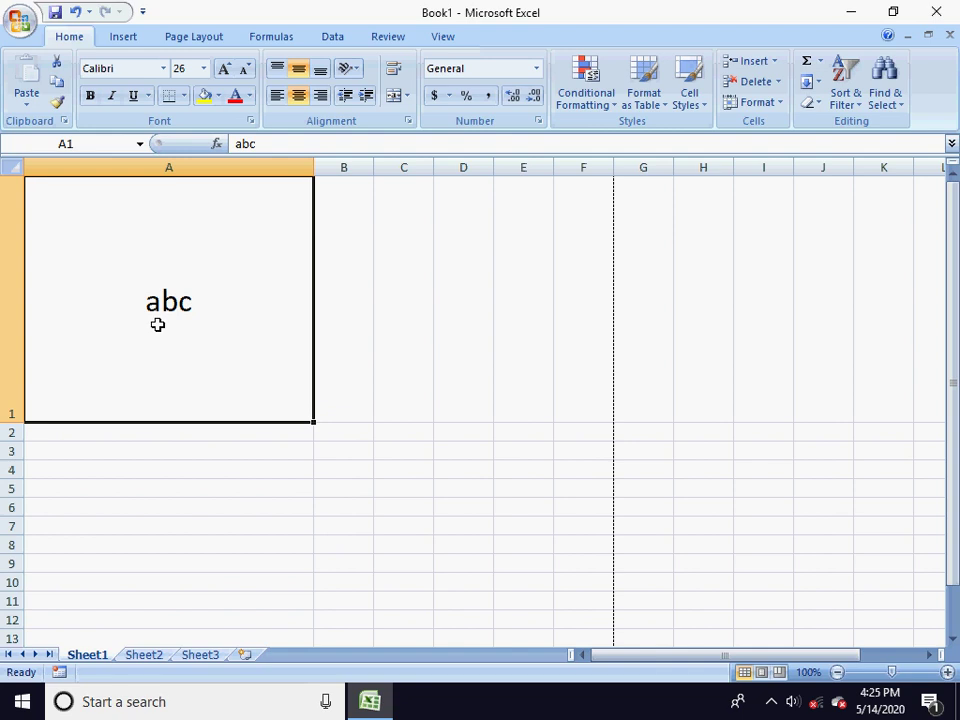
{"action": "left_click", "coordinate": [356, 69]}
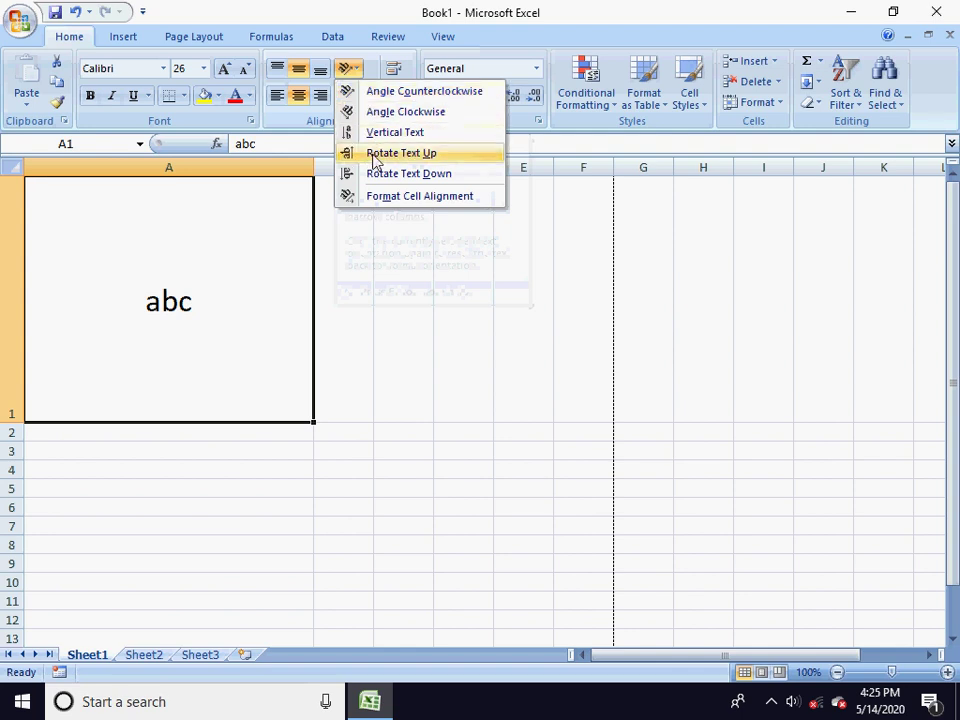
{"action": "left_click", "coordinate": [403, 101]}
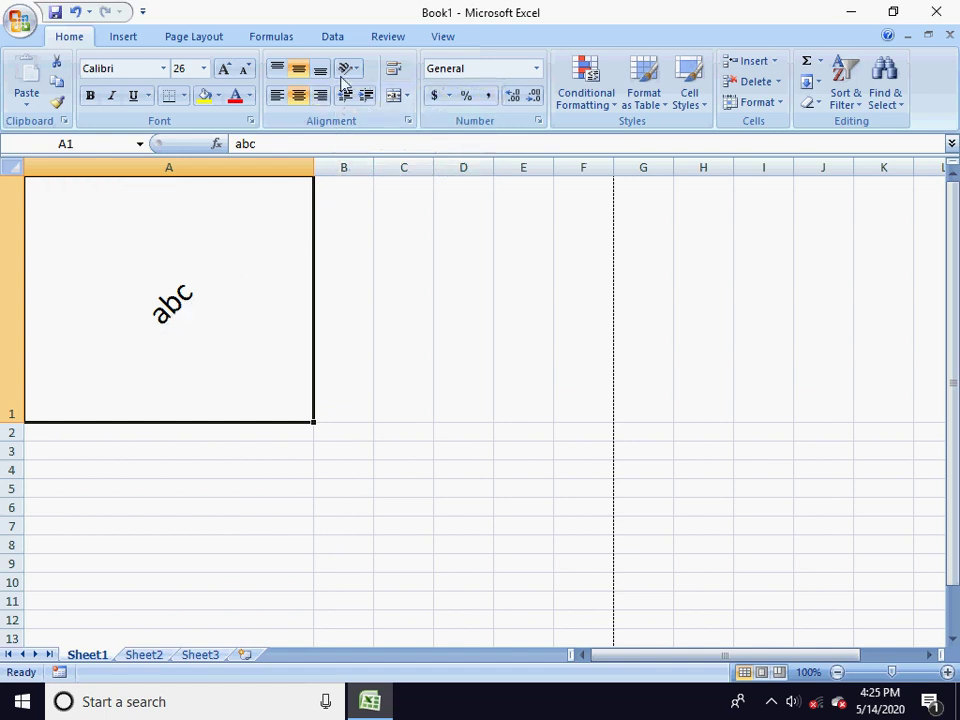
{"action": "left_click", "coordinate": [347, 68]}
{"action": "left_click", "coordinate": [358, 118]}
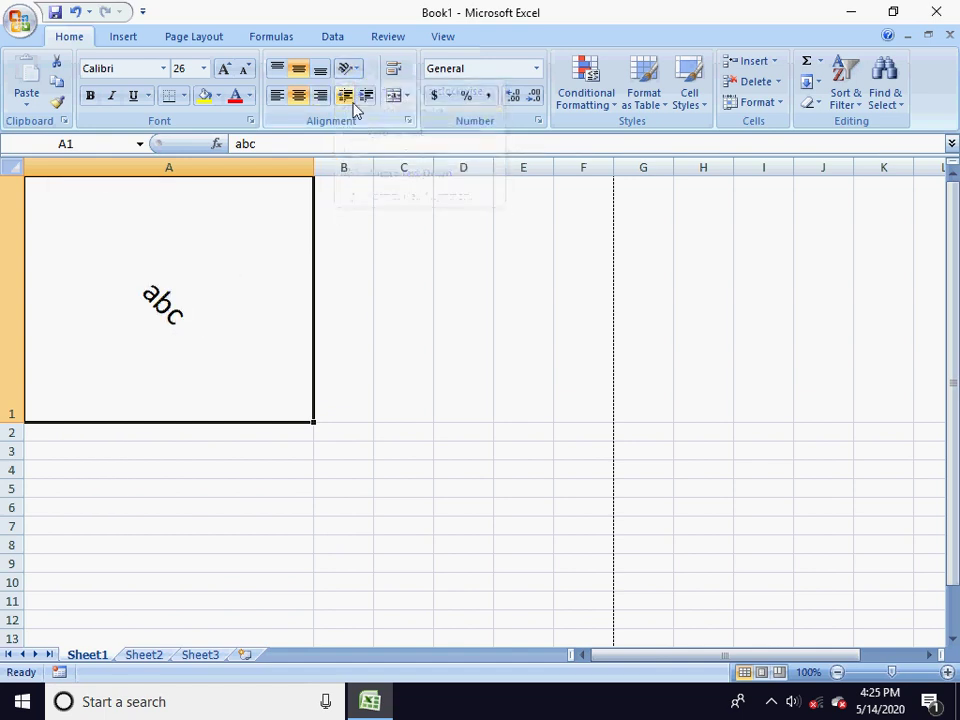
{"action": "left_click", "coordinate": [349, 68]}
{"action": "left_click", "coordinate": [380, 137]}
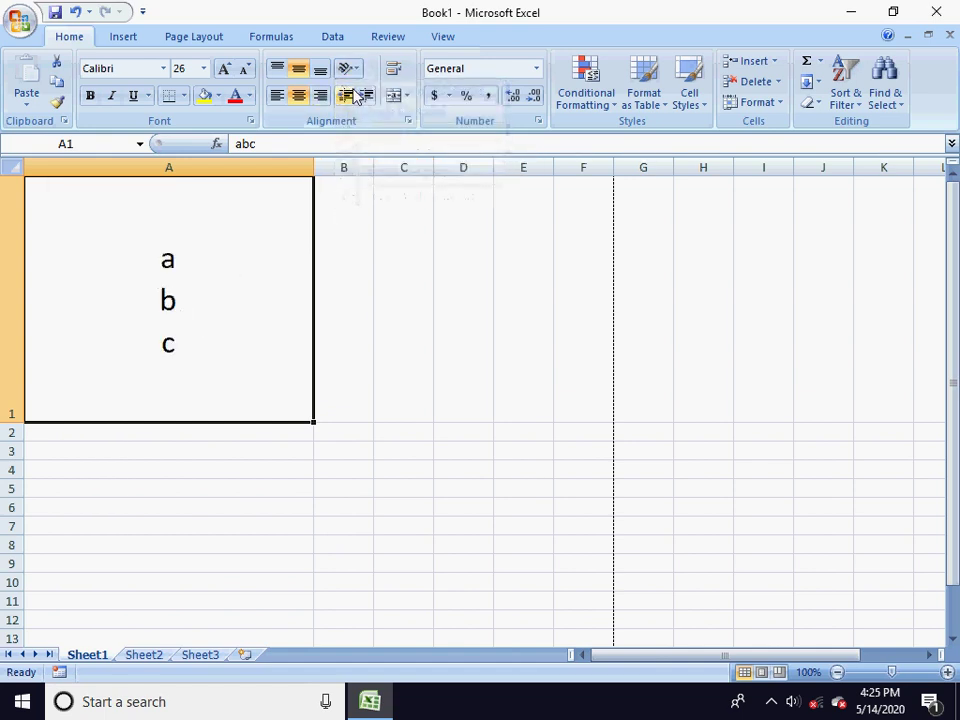
{"action": "left_click", "coordinate": [355, 70]}
{"action": "left_click", "coordinate": [364, 154]}
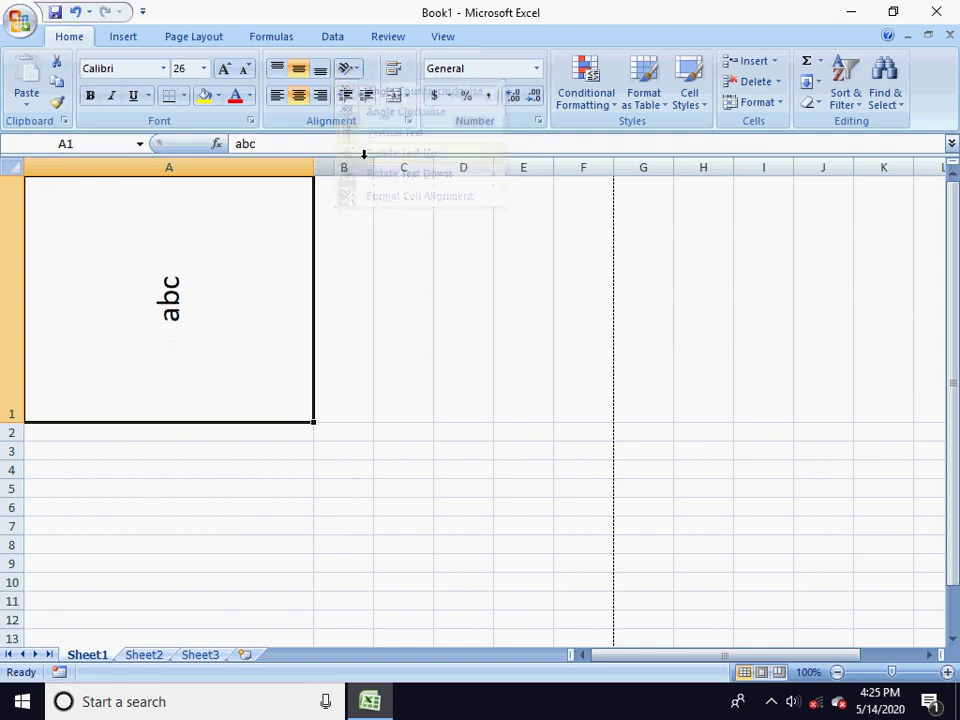
{"action": "left_click", "coordinate": [347, 68]}
{"action": "left_click", "coordinate": [350, 173]}
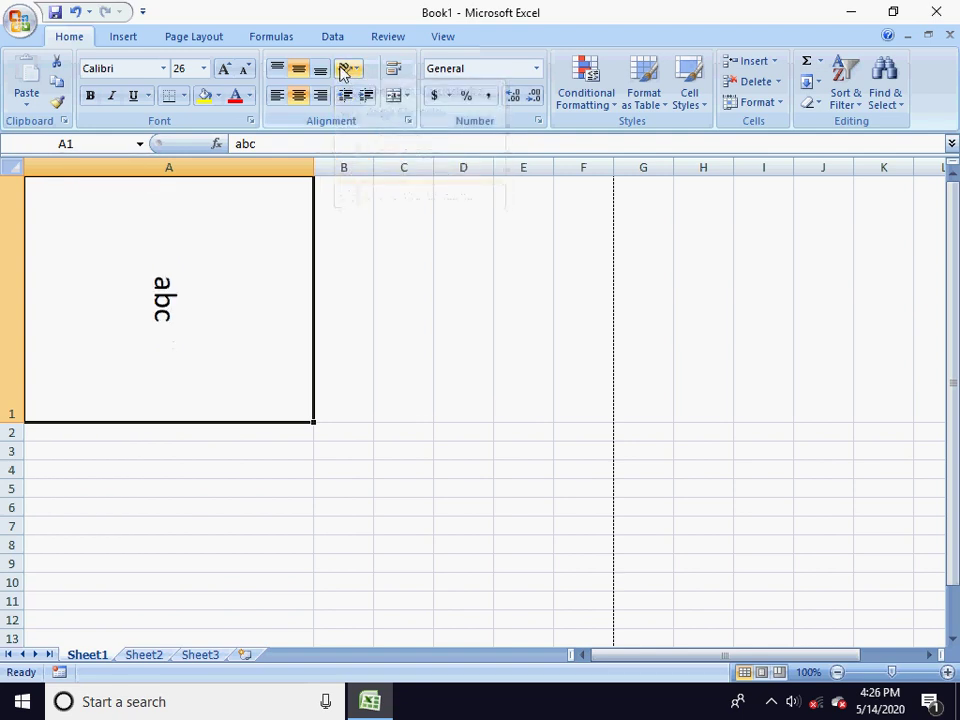
{"action": "left_click", "coordinate": [347, 69]}
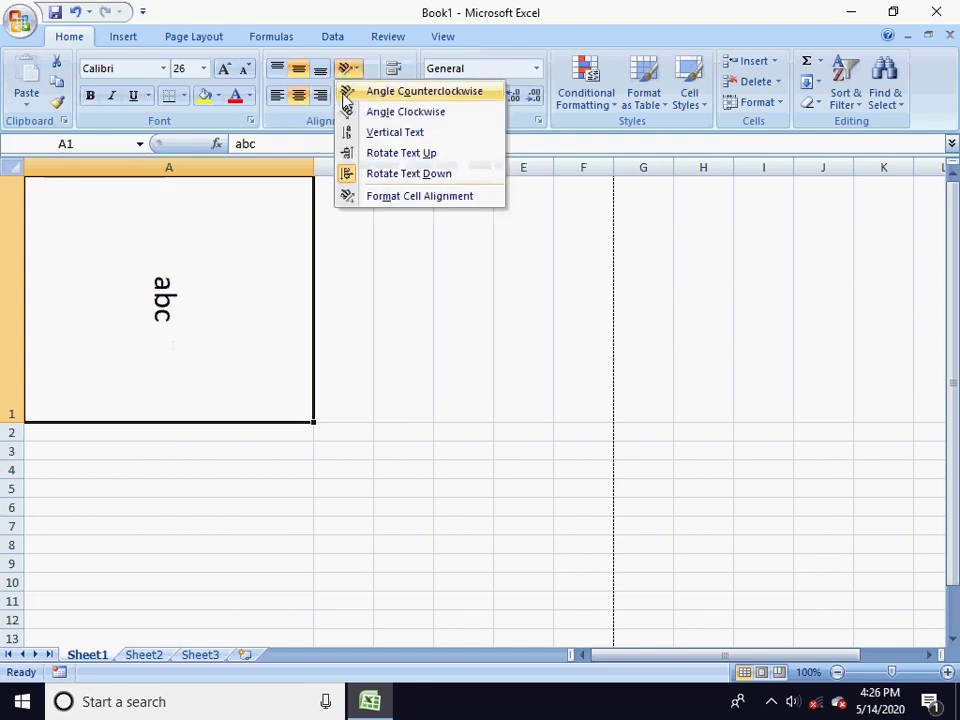
{"action": "left_click", "coordinate": [371, 181]}
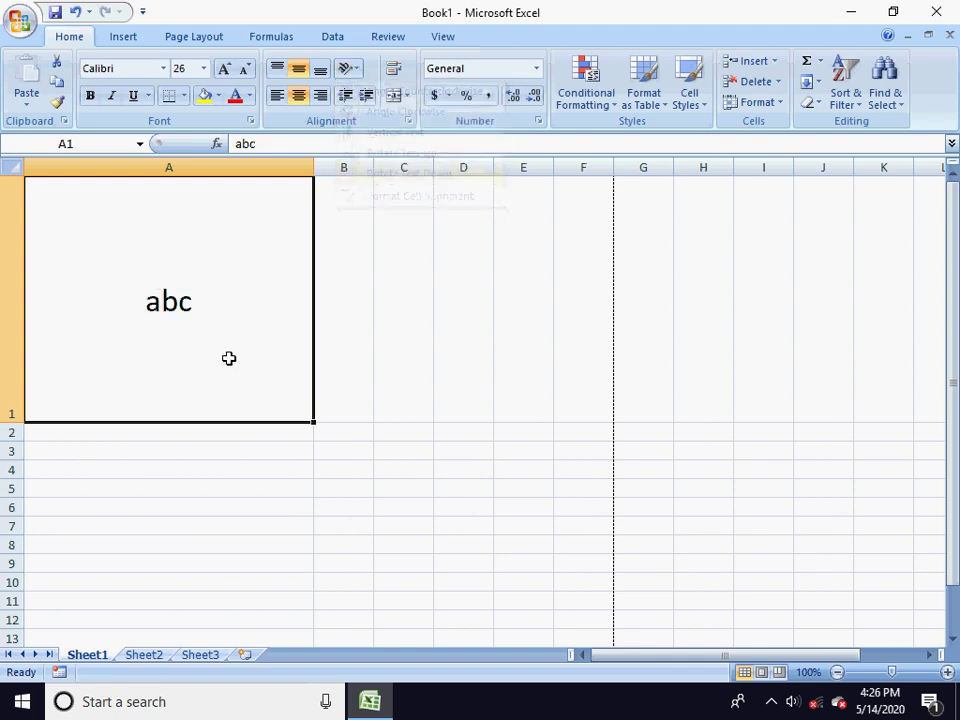
{"action": "left_click", "coordinate": [356, 76]}
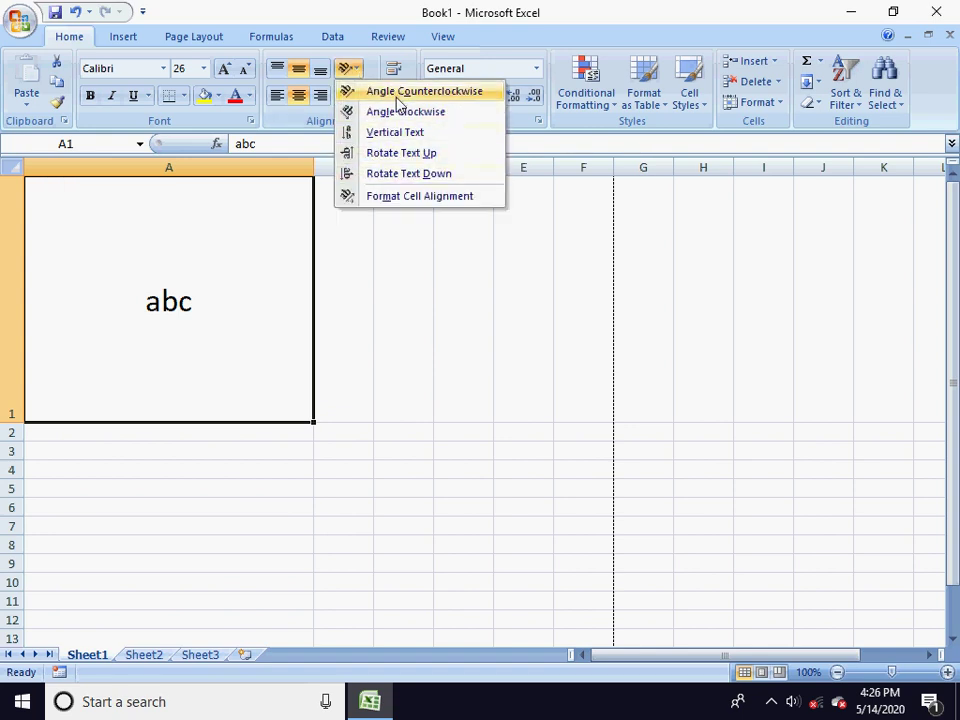
{"action": "left_click", "coordinate": [135, 338]}
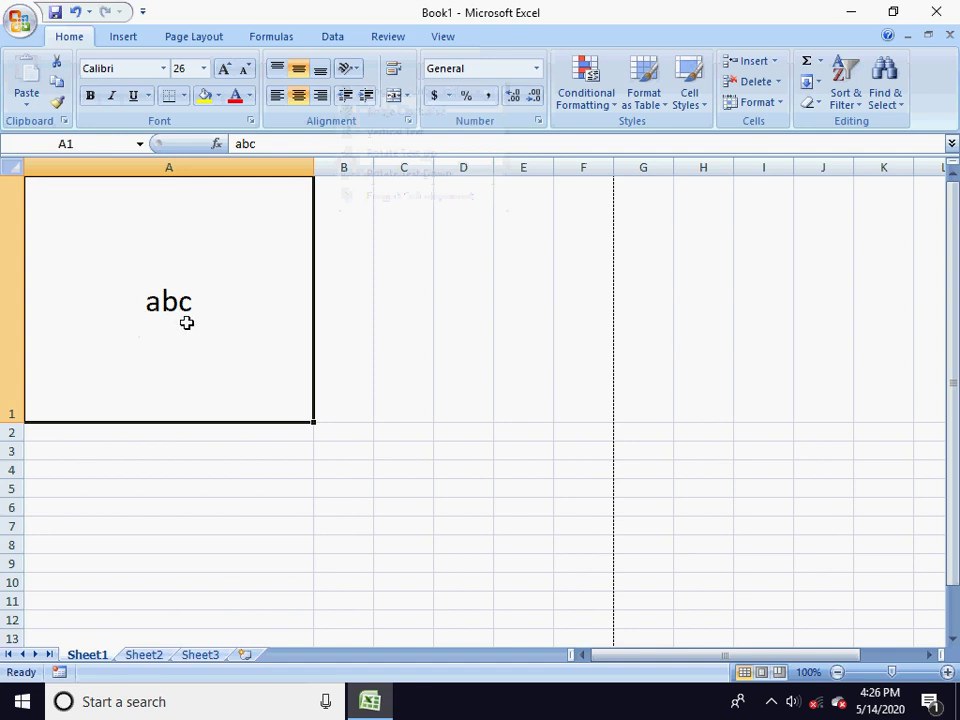
{"action": "left_click", "coordinate": [363, 77]}
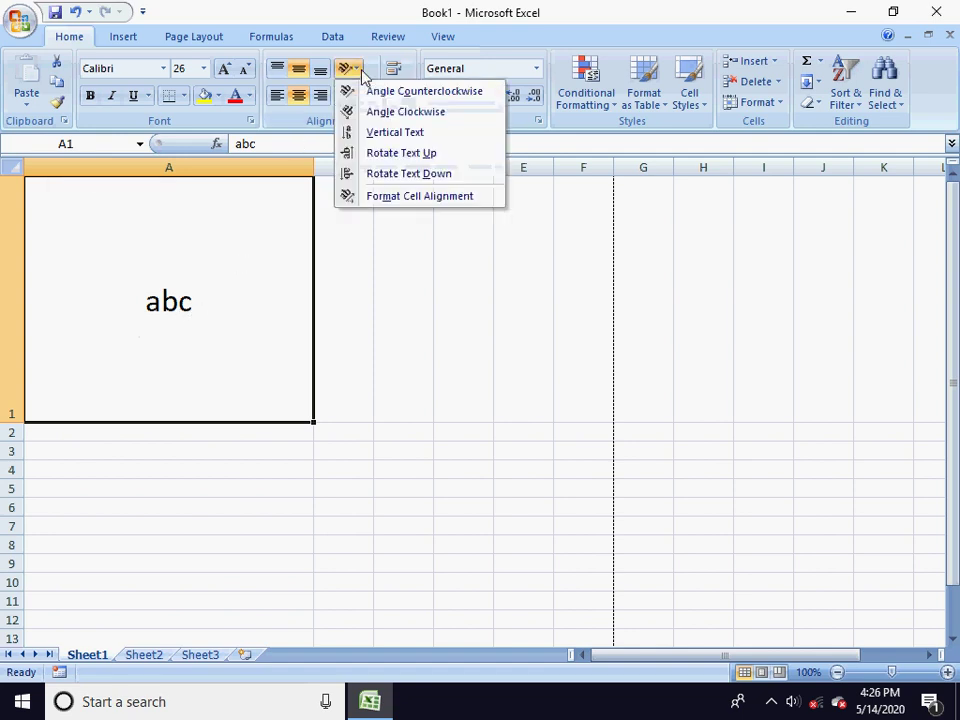
{"action": "left_click", "coordinate": [366, 200]}
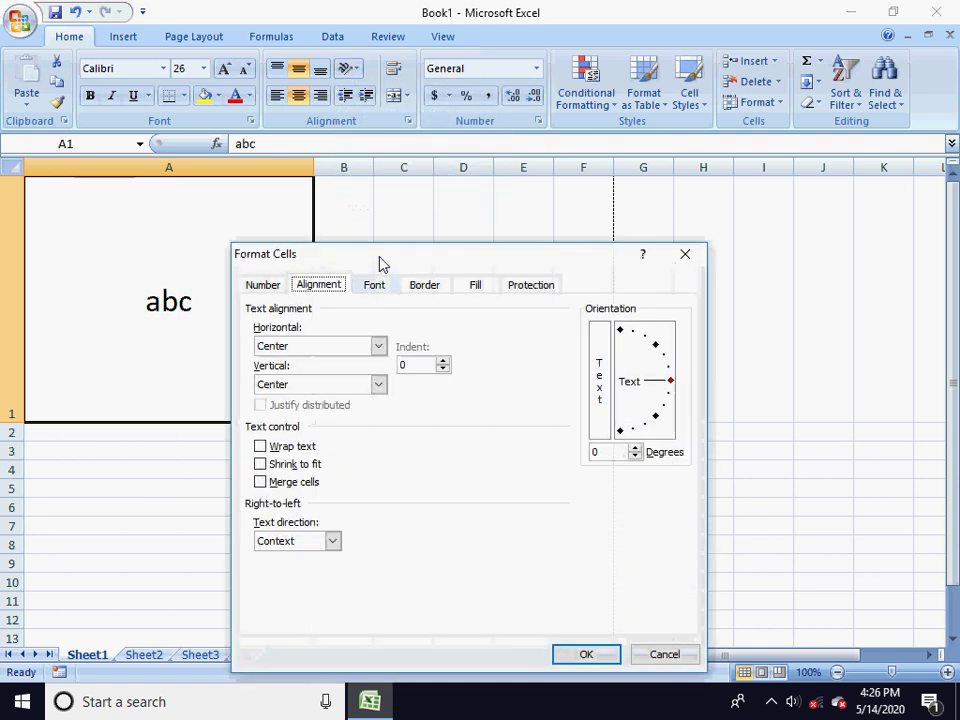
{"action": "left_click_drag", "start_coordinate": [380, 263], "coordinate": [361, 158]}
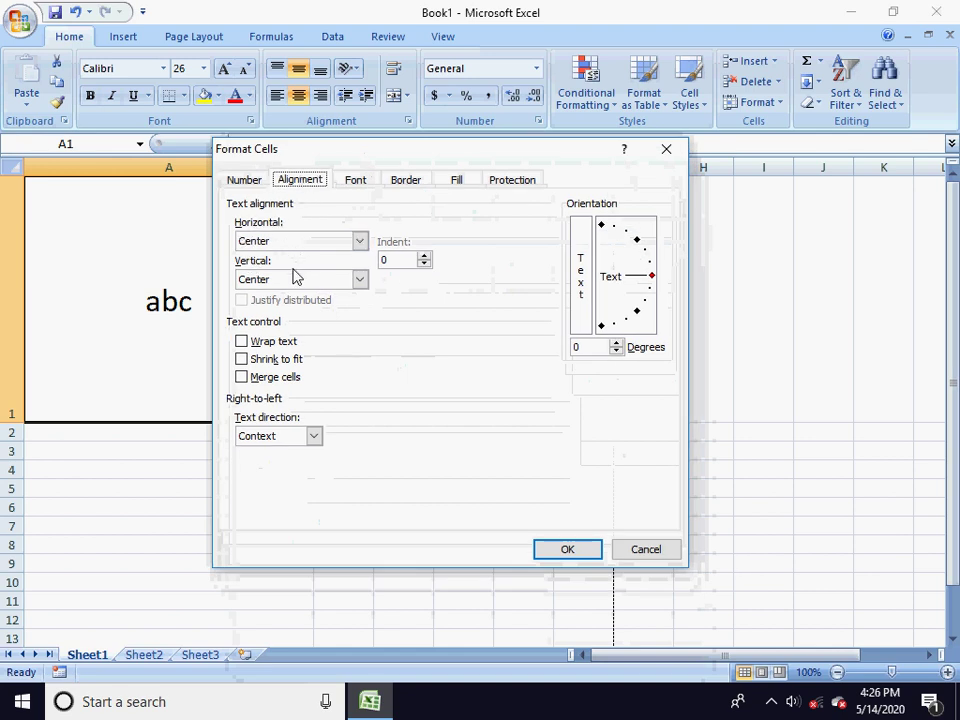
{"action": "left_click_drag", "start_coordinate": [653, 281], "coordinate": [637, 338]}
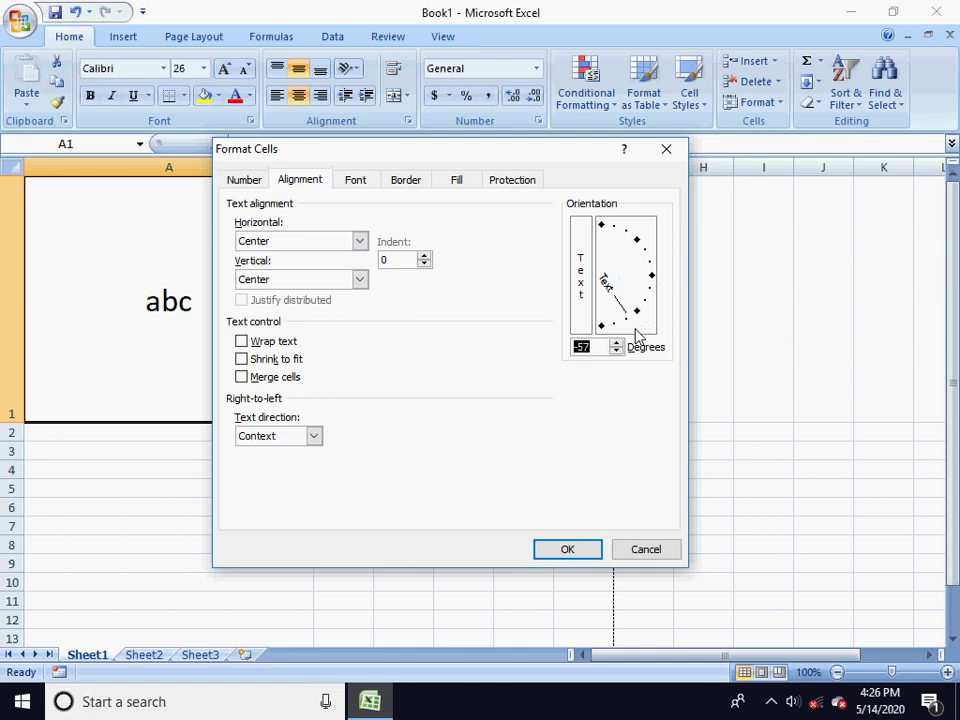
{"action": "left_click", "coordinate": [563, 551]}
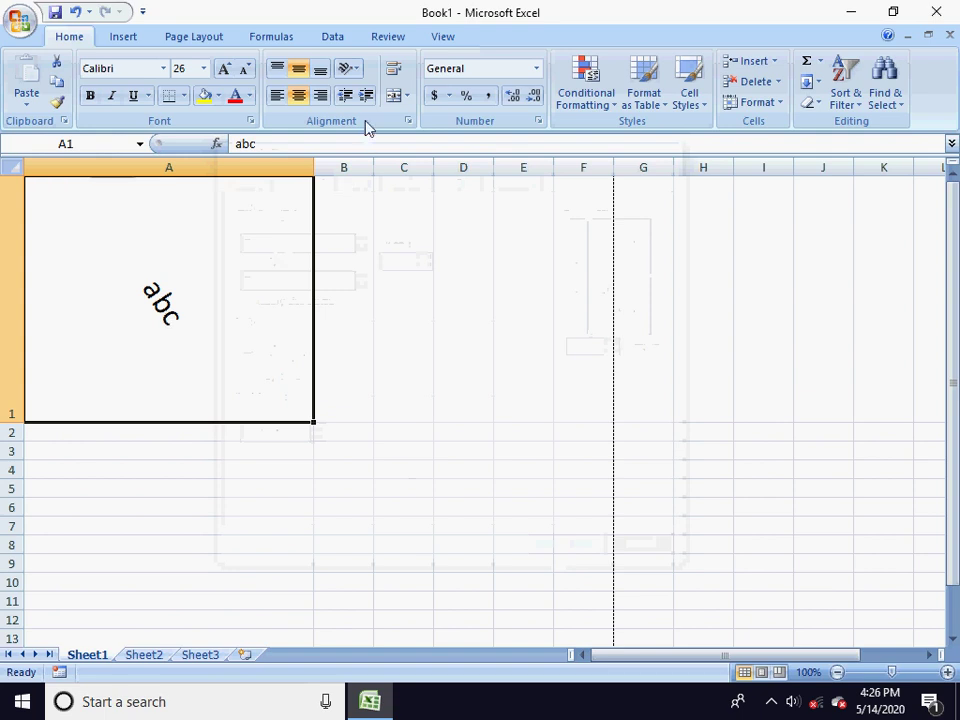
{"action": "left_click", "coordinate": [356, 69]}
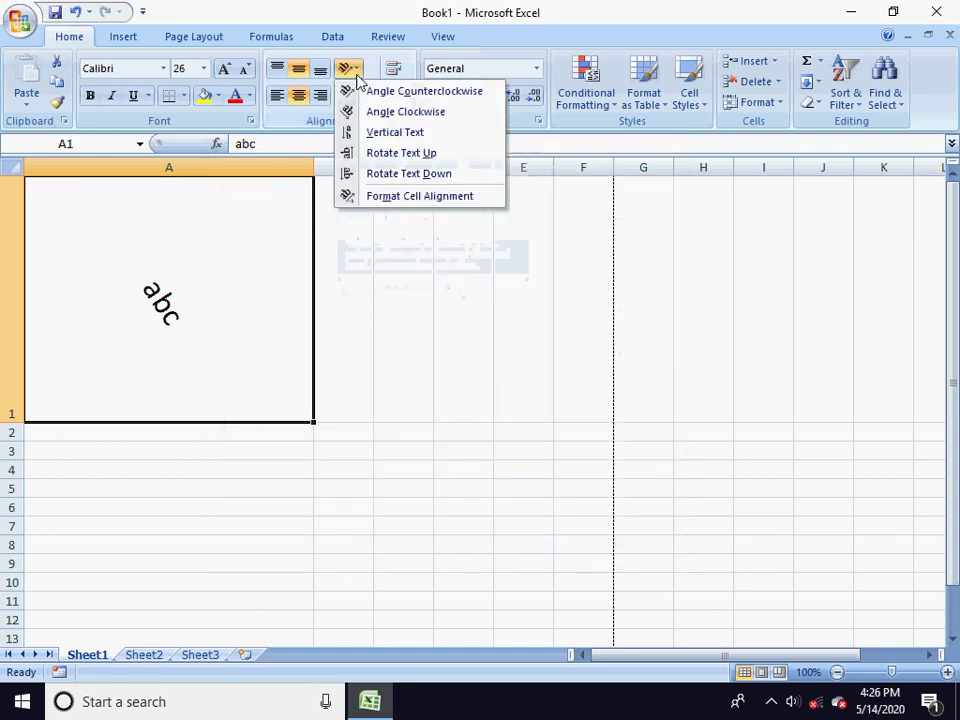
{"action": "left_click", "coordinate": [369, 201]}
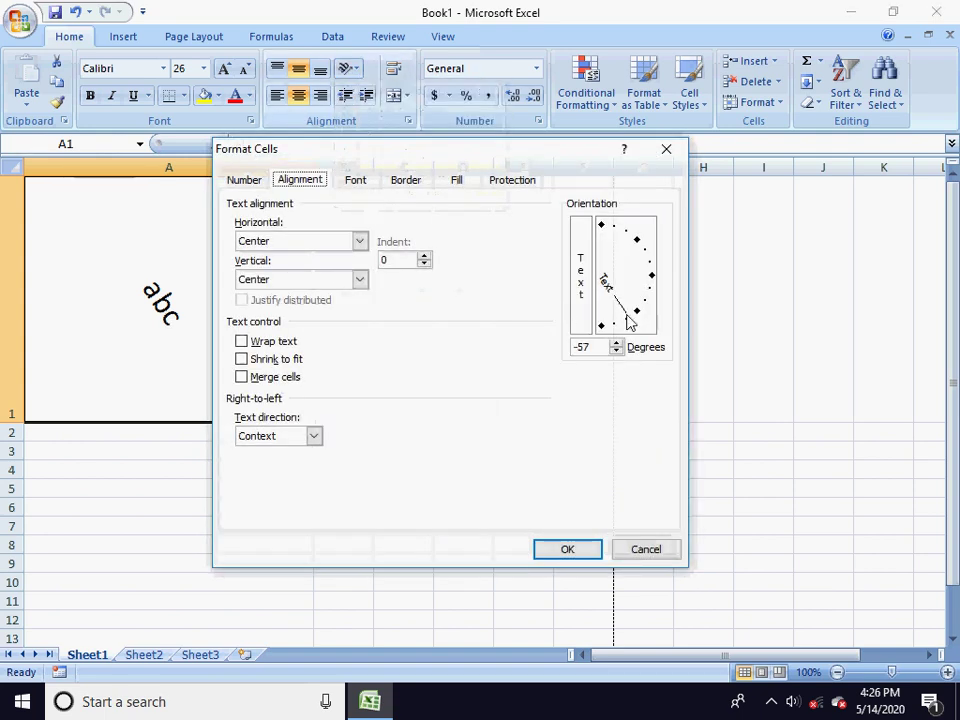
{"action": "left_click_drag", "start_coordinate": [632, 309], "coordinate": [654, 281]}
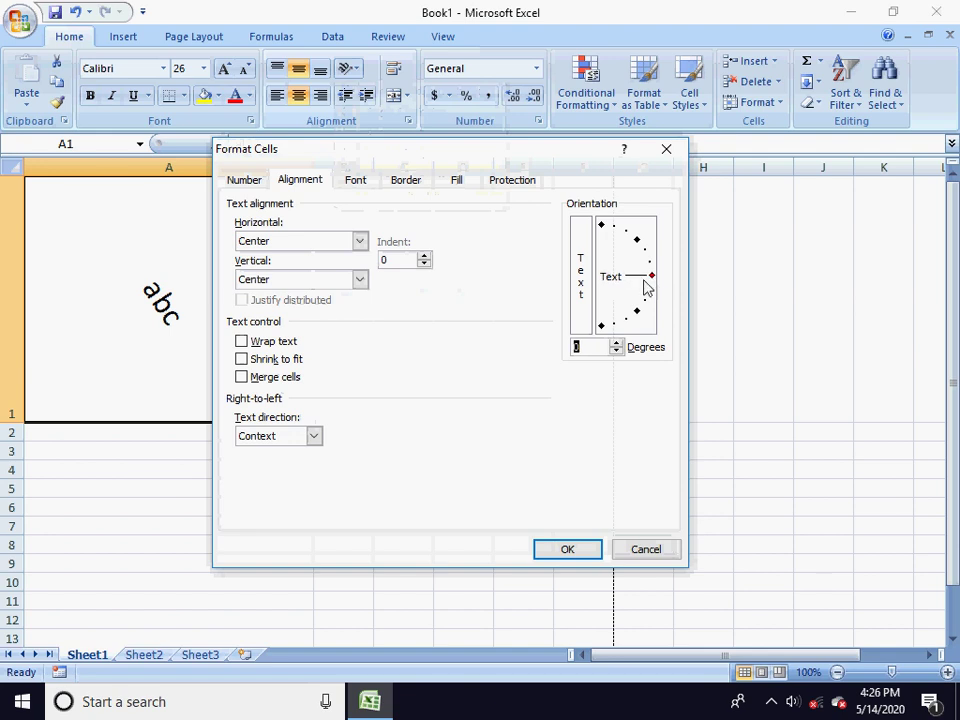
{"action": "left_click", "coordinate": [548, 551]}
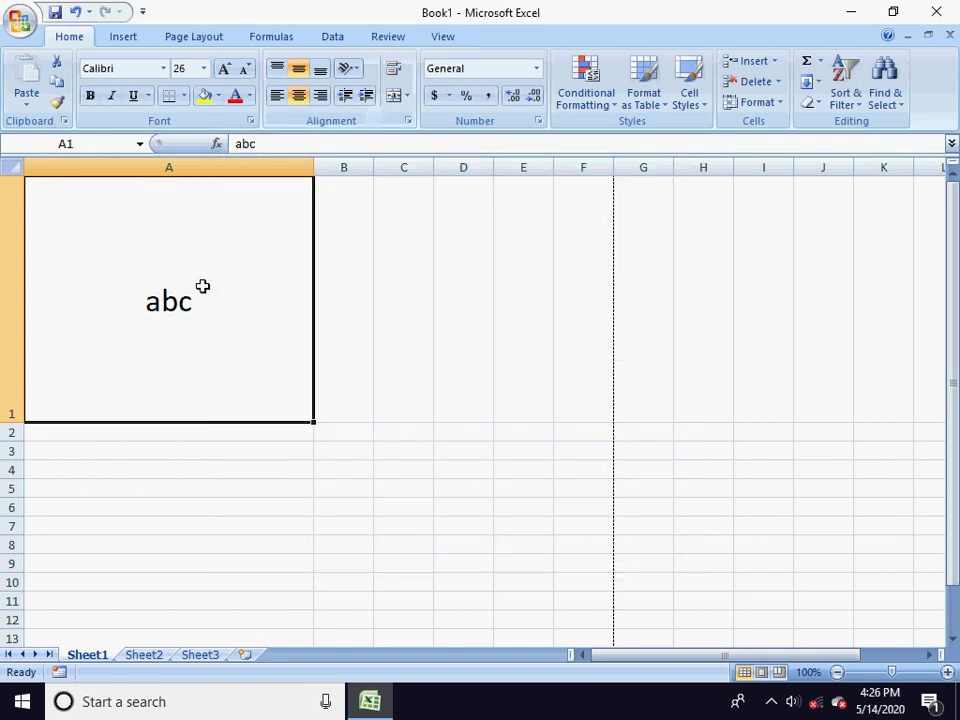
{"action": "left_click", "coordinate": [276, 68]}
{"action": "left_click", "coordinate": [276, 96]}
{"action": "left_click", "coordinate": [297, 70]}
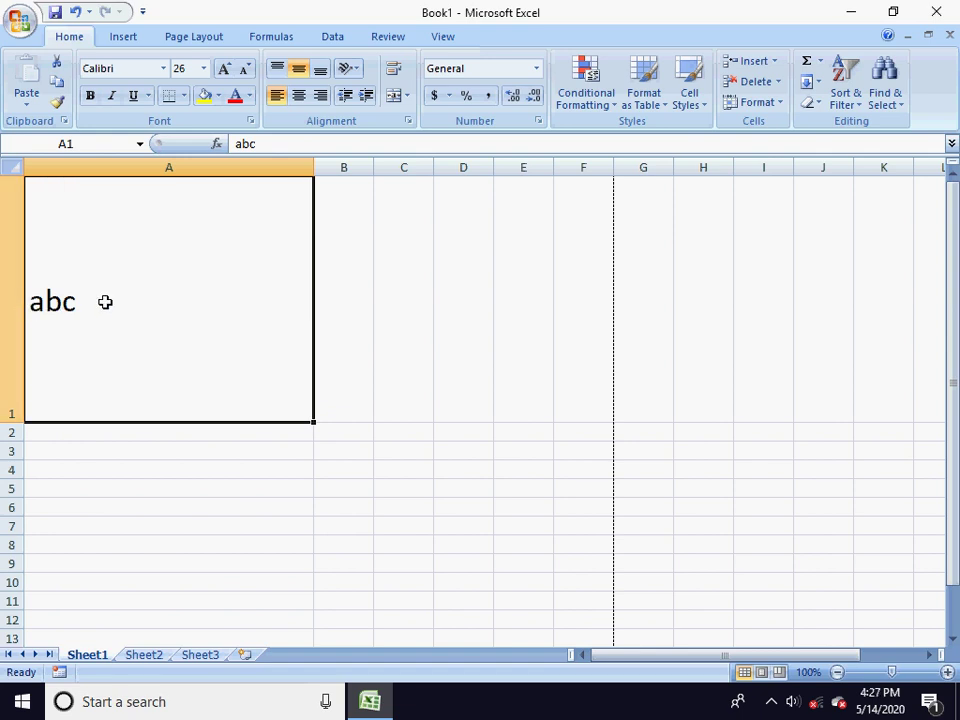
{"action": "left_click", "coordinate": [366, 96]}
{"action": "left_click", "coordinate": [366, 96]}
{"action": "left_click", "coordinate": [366, 96]}
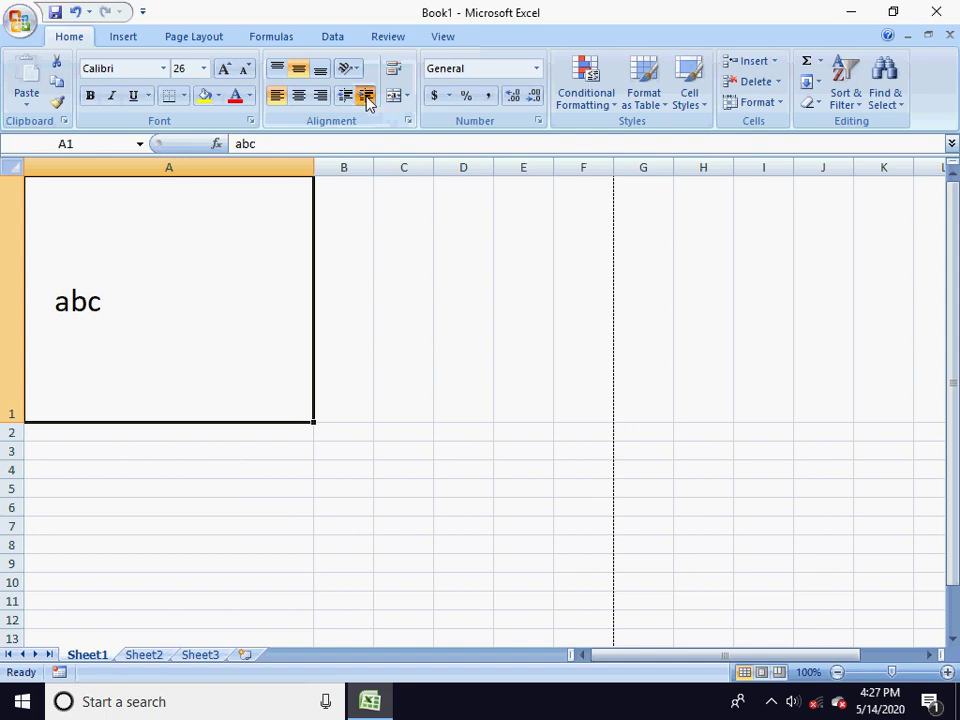
{"action": "left_click", "coordinate": [366, 96]}
{"action": "left_click", "coordinate": [366, 96]}
{"action": "left_click", "coordinate": [366, 96]}
{"action": "left_click", "coordinate": [366, 96]}
{"action": "left_click", "coordinate": [366, 96]}
{"action": "left_click", "coordinate": [366, 96]}
{"action": "left_click", "coordinate": [366, 96]}
{"action": "left_click", "coordinate": [366, 96]}
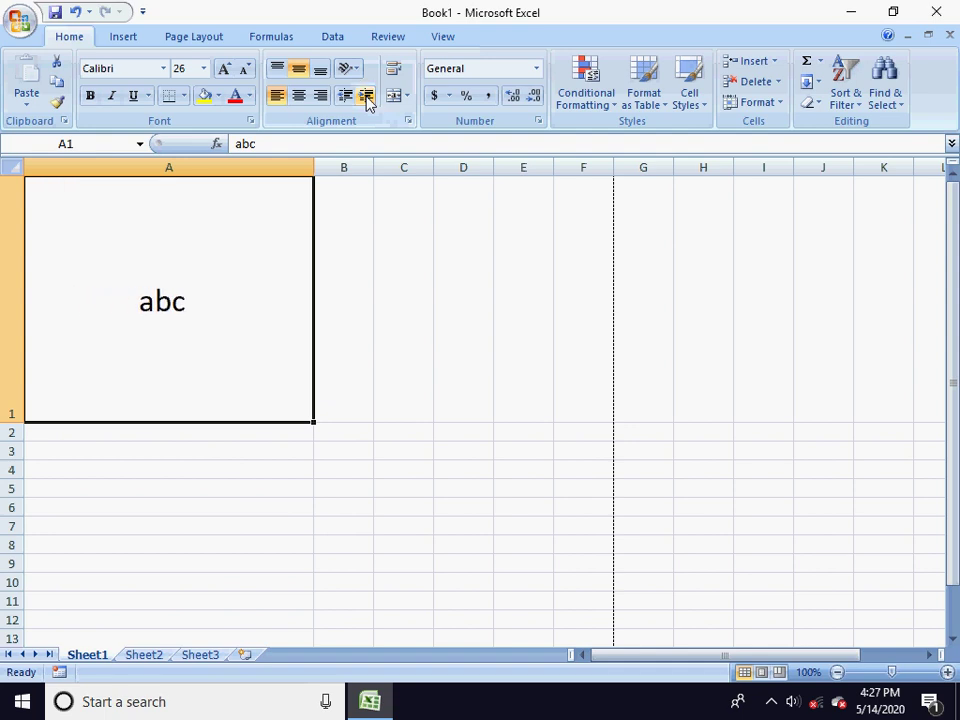
{"action": "left_click", "coordinate": [366, 96]}
{"action": "left_click", "coordinate": [366, 96]}
{"action": "left_click", "coordinate": [340, 99]}
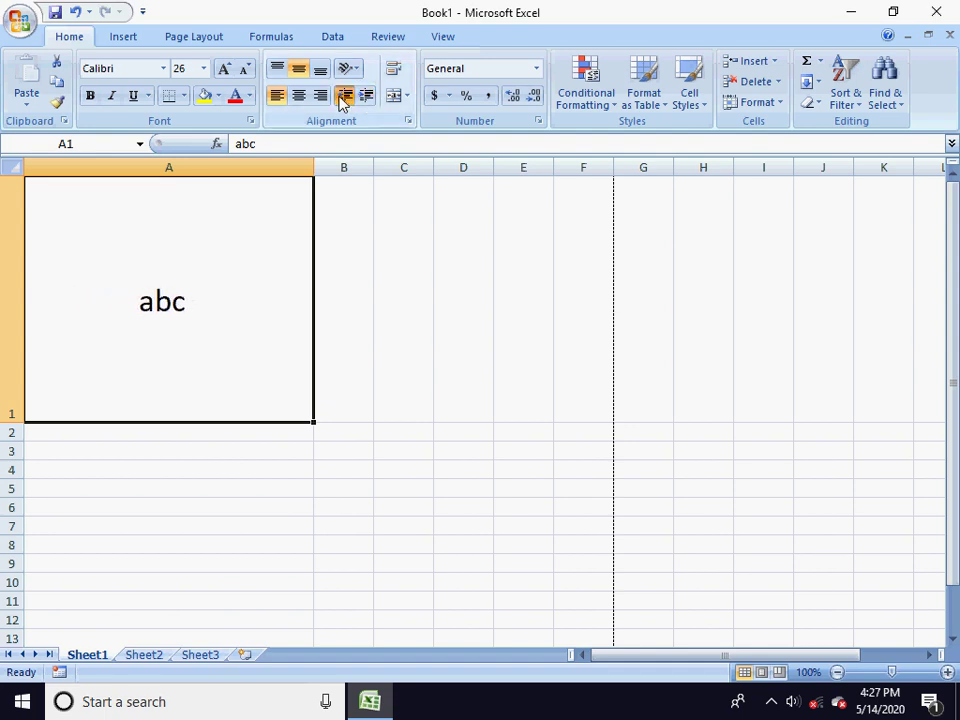
{"action": "left_click", "coordinate": [340, 99]}
{"action": "left_click", "coordinate": [340, 99]}
{"action": "left_click", "coordinate": [340, 99]}
{"action": "left_click", "coordinate": [340, 99]}
{"action": "left_click", "coordinate": [340, 99]}
{"action": "left_click", "coordinate": [340, 99]}
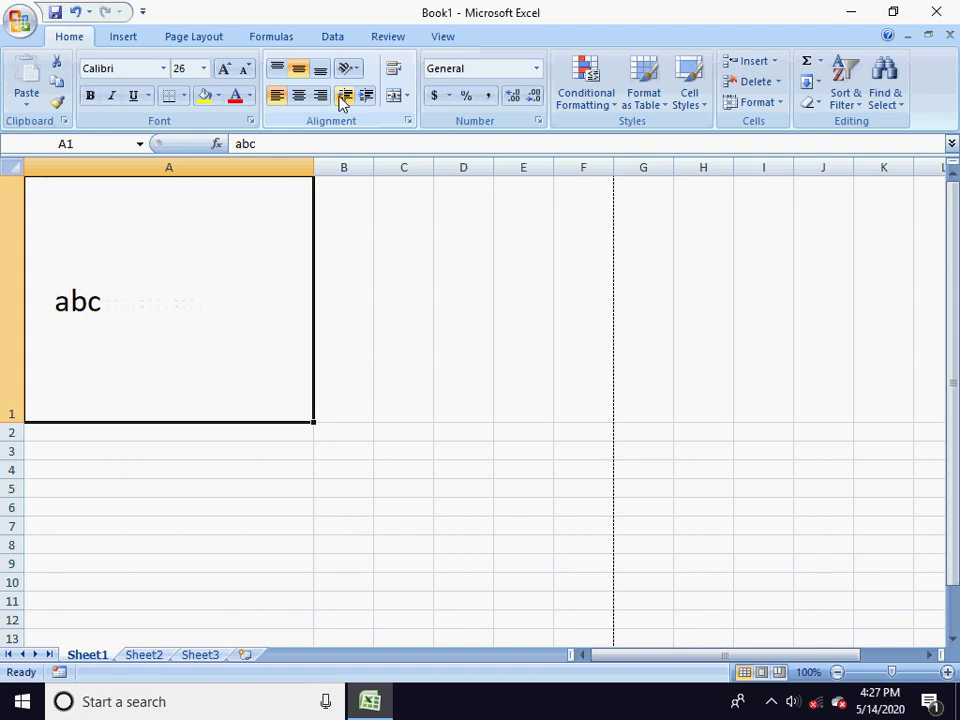
{"action": "left_click", "coordinate": [341, 100]}
{"action": "left_click", "coordinate": [341, 100]}
{"action": "left_click", "coordinate": [361, 102]}
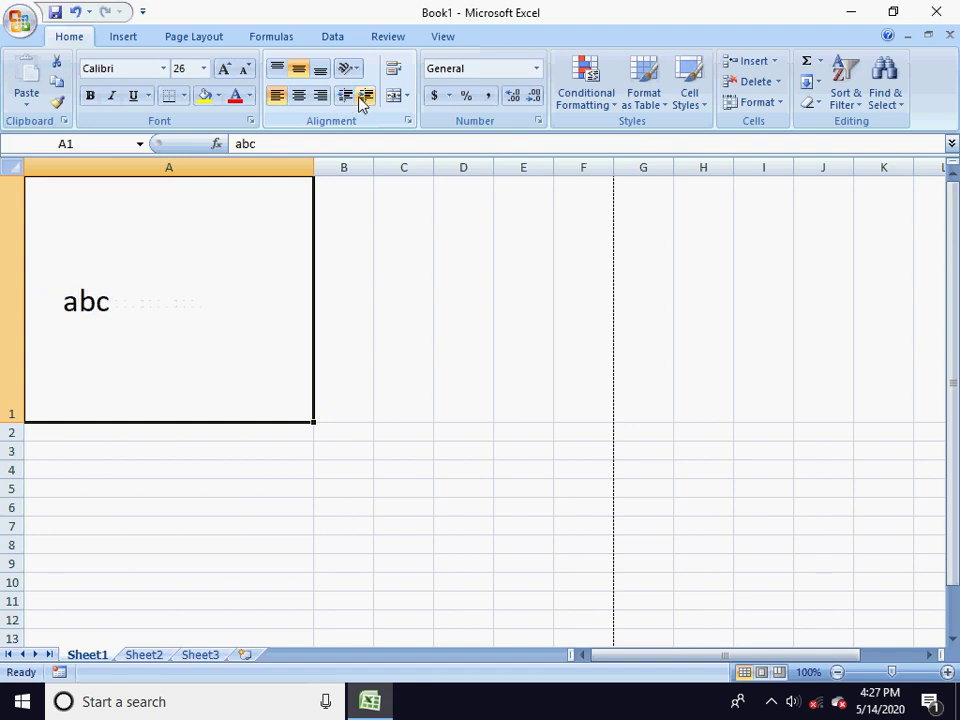
{"action": "left_click", "coordinate": [344, 99]}
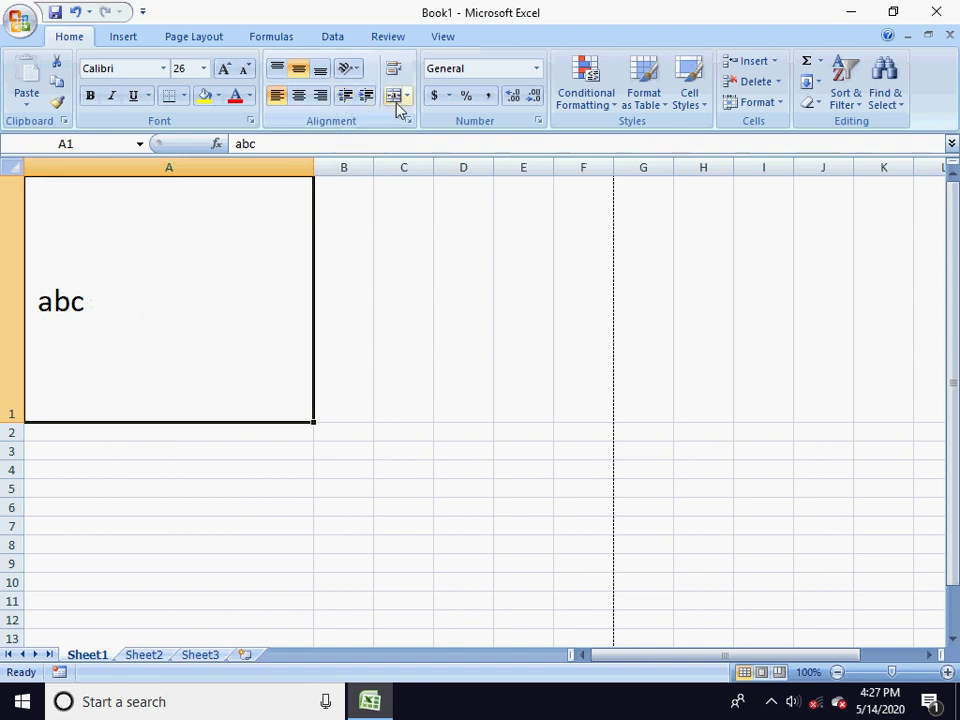
{"action": "left_click", "coordinate": [367, 103]}
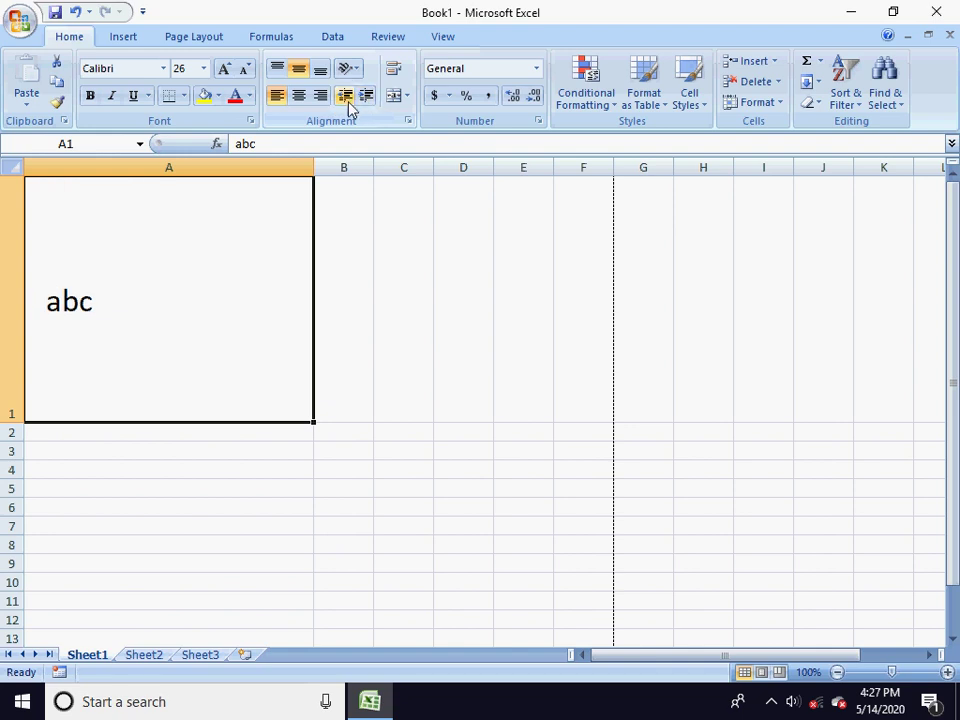
{"action": "left_click", "coordinate": [348, 107]}
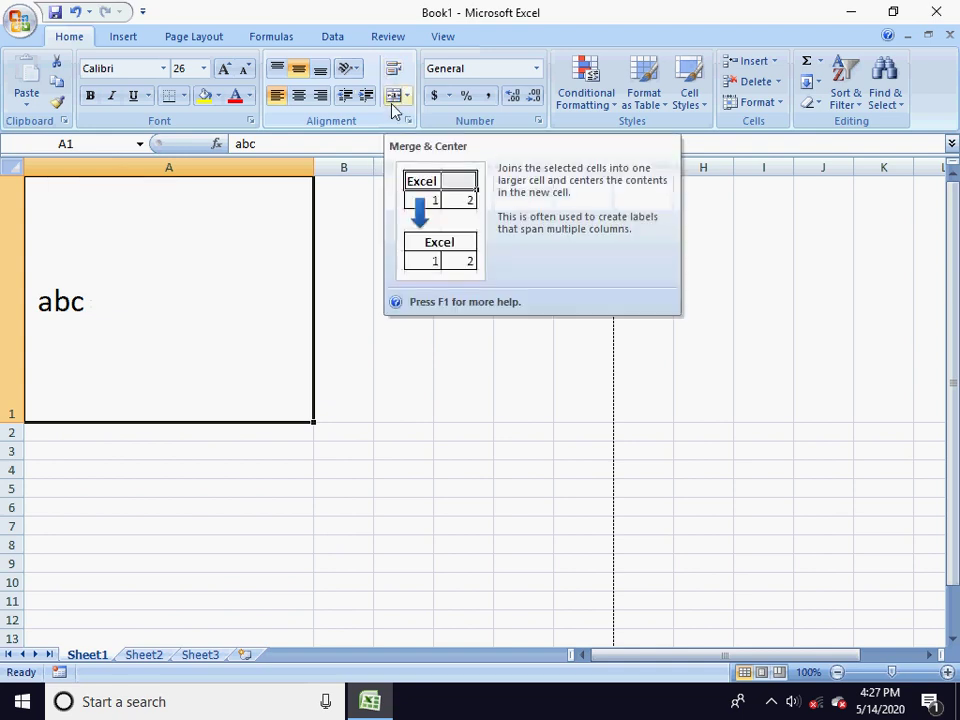
Step: On Sheet2, enter the tutorial channel title ending in 'Tutorials' in cell A1
{"action": "left_click", "coordinate": [146, 657]}
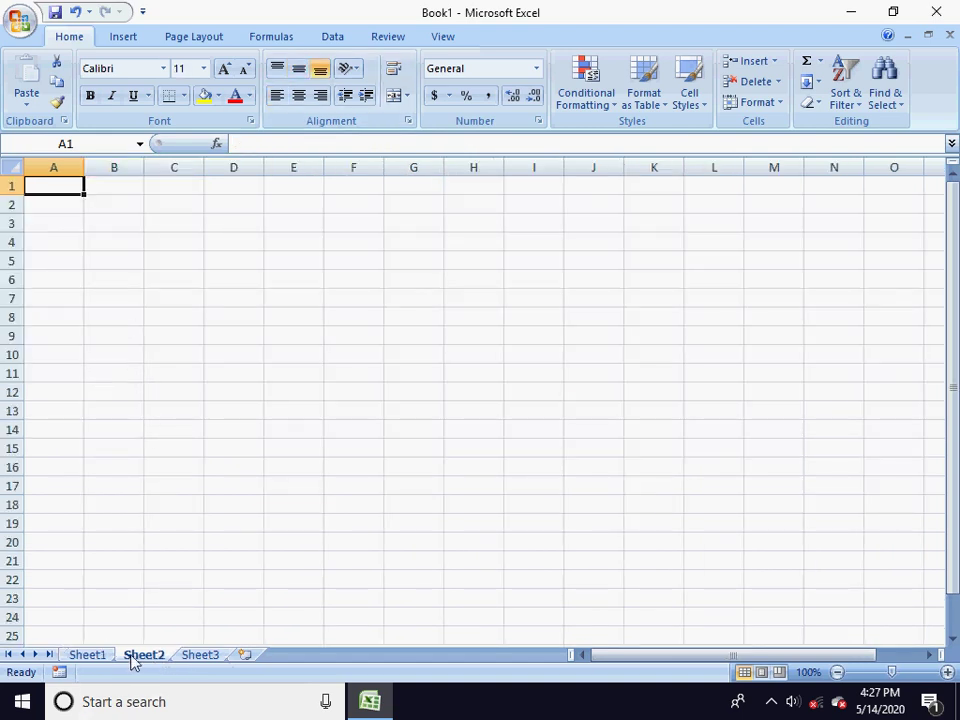
{"action": "type", "text": "Ad"}
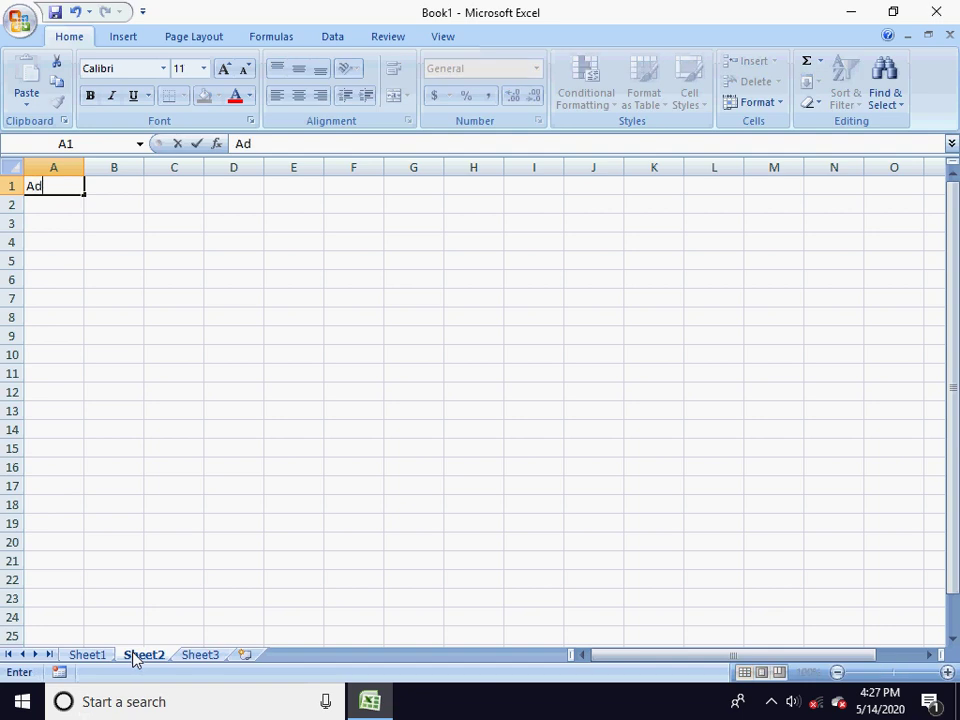
{"action": "type", "text": "itya.M Tutoria"}
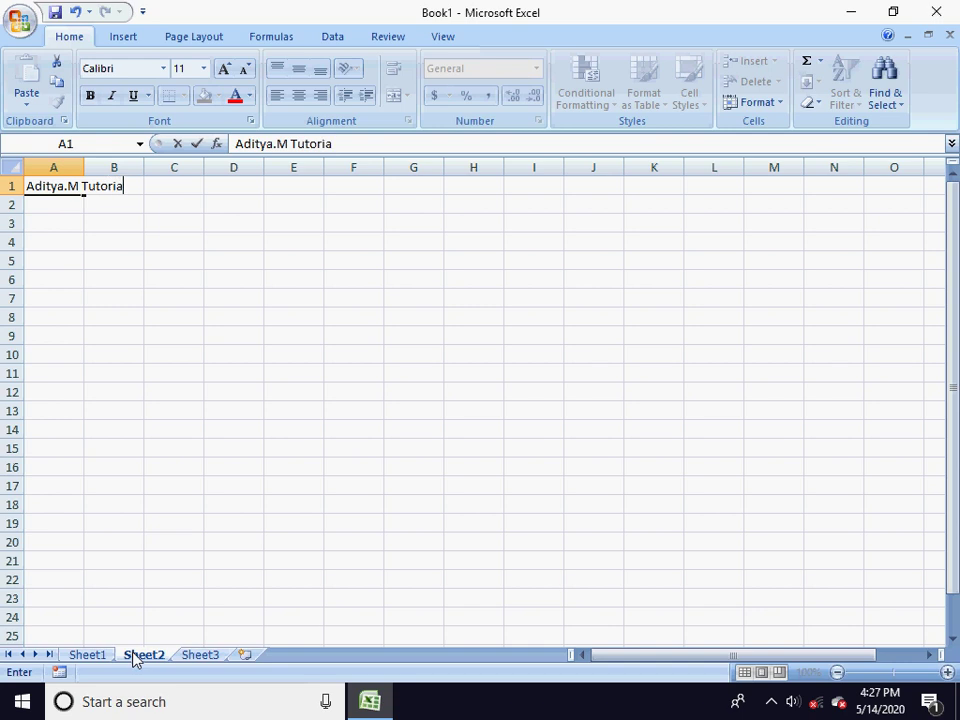
{"action": "type", "text": "ls"}
{"action": "key", "text": "Tab"}
{"action": "key", "text": "Left"}
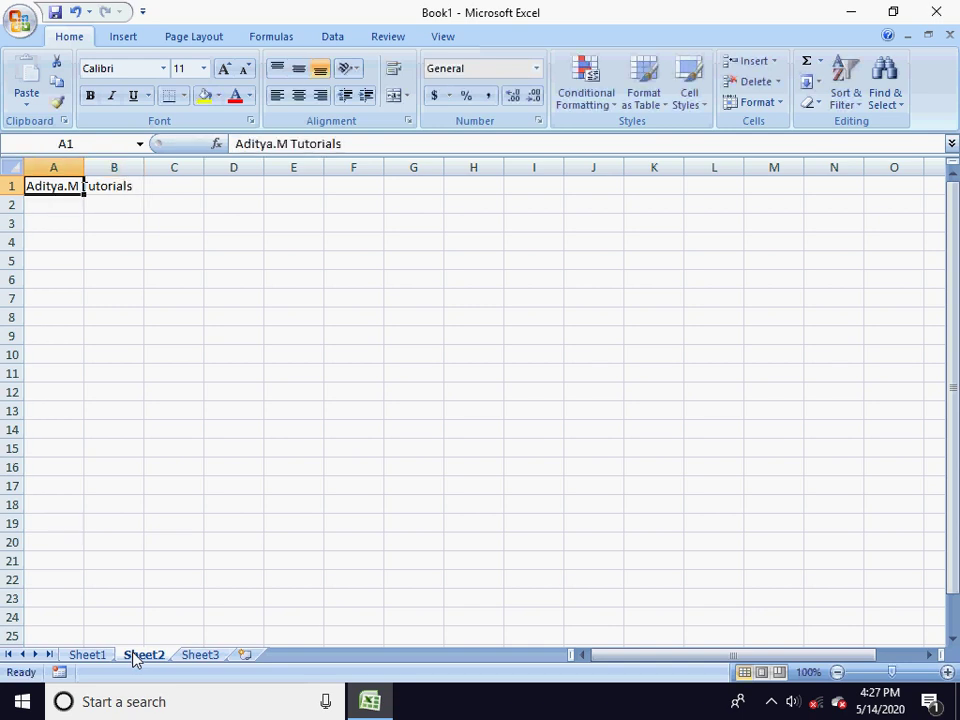
{"action": "key", "text": "Right"}
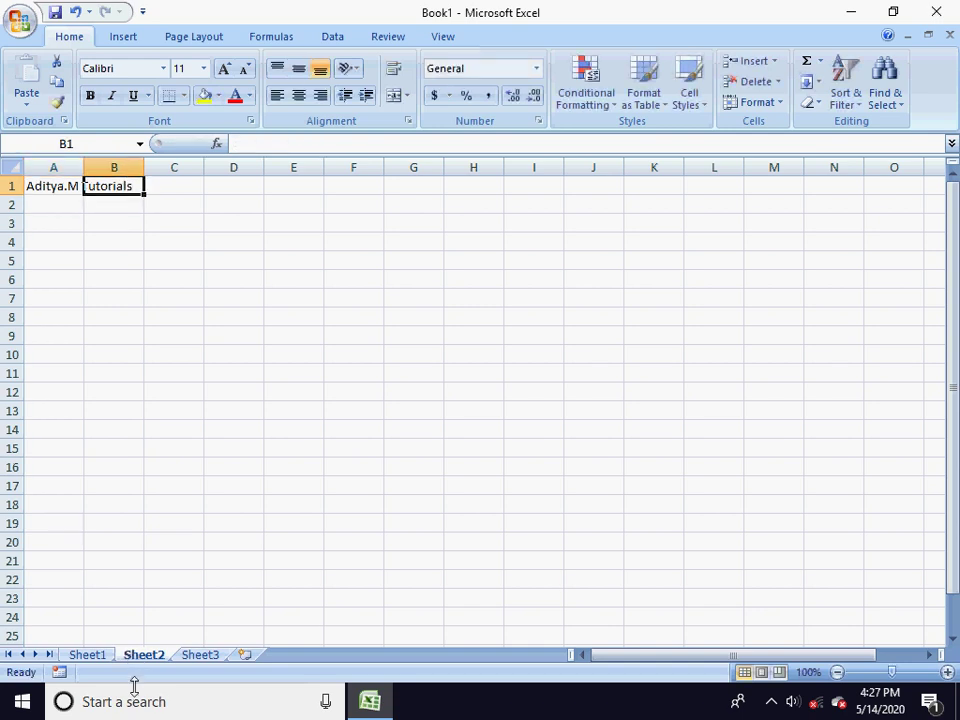
Step: Enter 'hyd' in B1 so the A1 title's overflow is cut off
{"action": "left_click", "coordinate": [35, 264]}
{"action": "left_click", "coordinate": [88, 186]}
{"action": "left_click", "coordinate": [57, 186]}
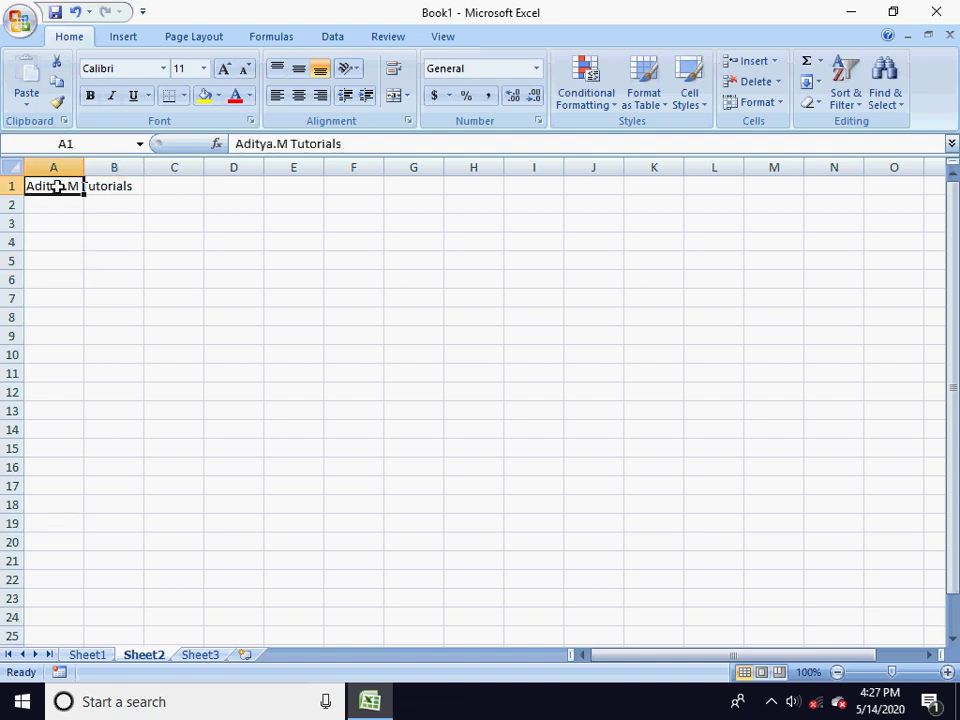
{"action": "left_click", "coordinate": [107, 187]}
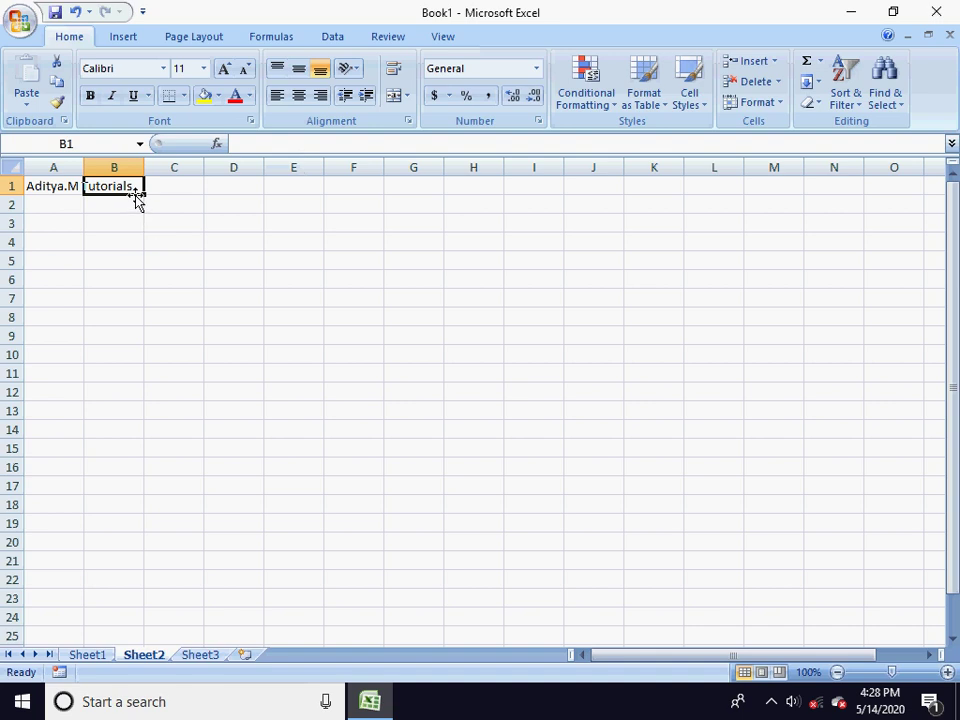
{"action": "type", "text": "hyd"}
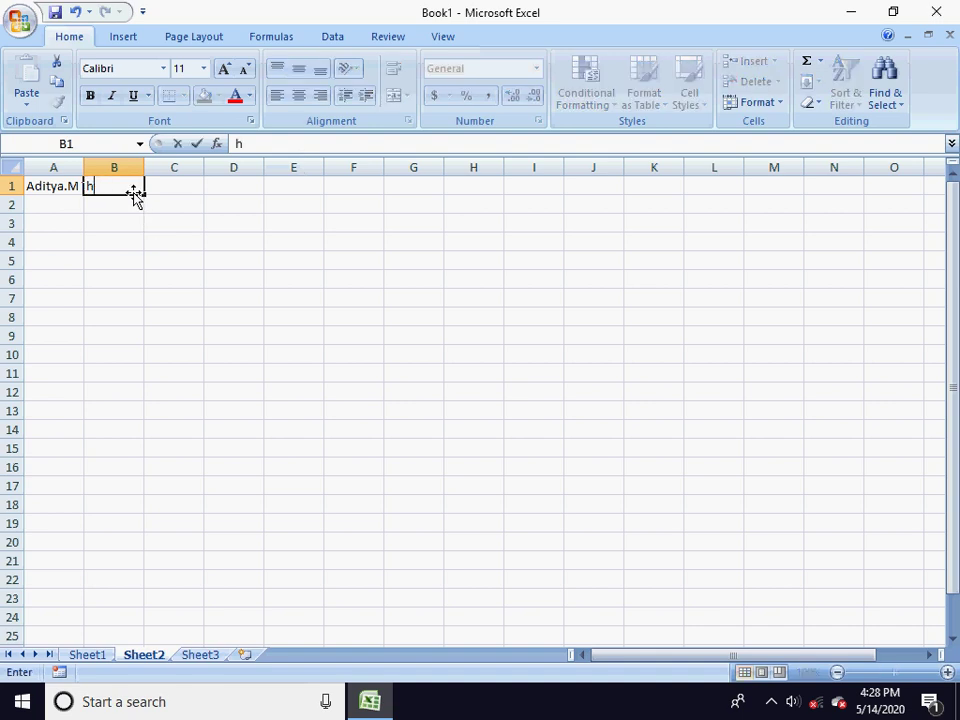
{"action": "left_click", "coordinate": [86, 216]}
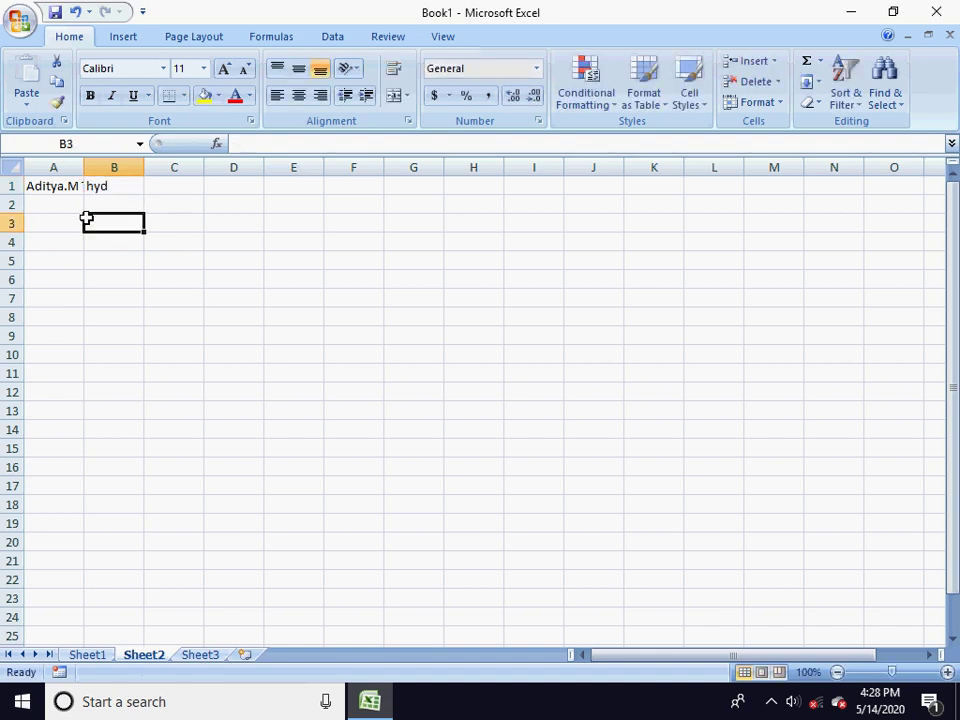
{"action": "left_click", "coordinate": [75, 189]}
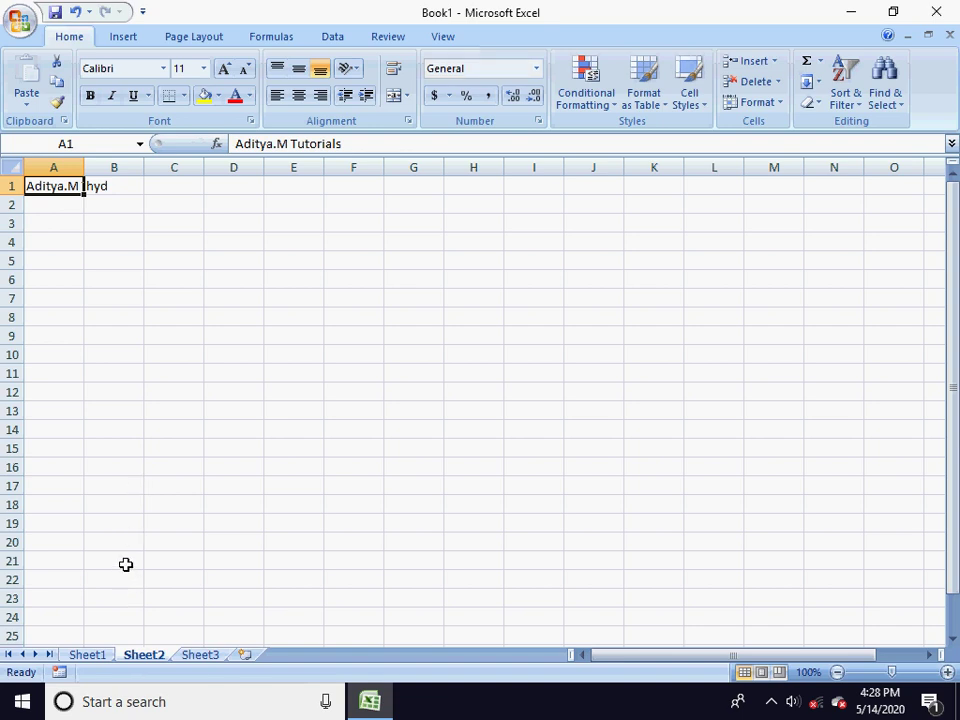
{"action": "scroll", "coordinate": [125, 565], "scroll_direction": "up", "scroll_amount": 5, "text": "ctrl"}
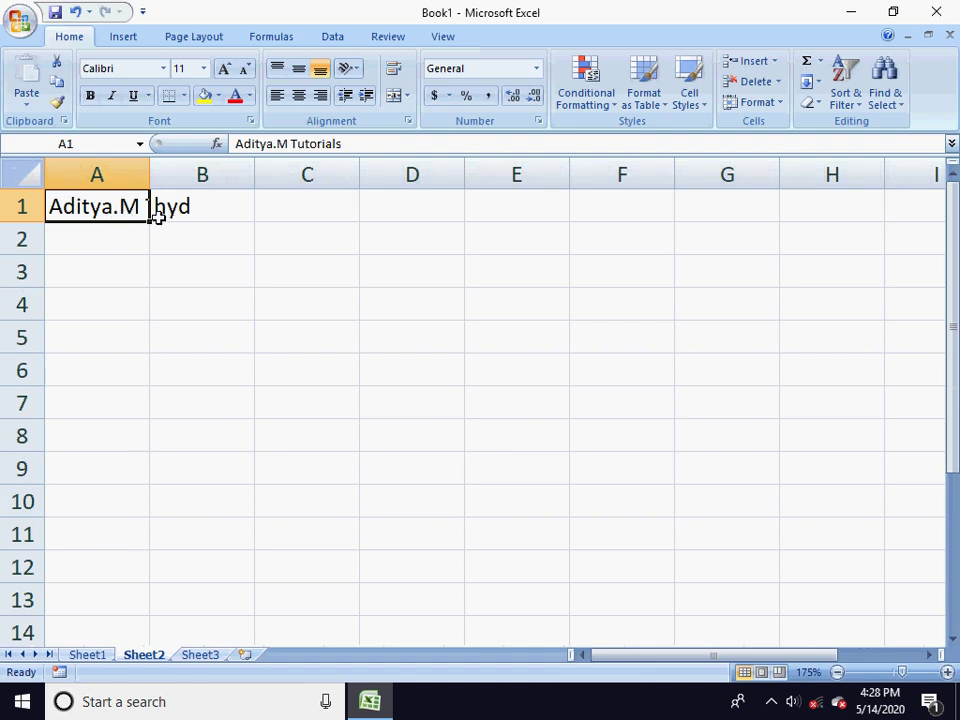
{"action": "left_click", "coordinate": [124, 170]}
{"action": "mouse_move", "coordinate": [151, 172]}
{"action": "left_mouse_down"}
{"action": "mouse_move", "coordinate": [189, 161]}
{"action": "mouse_move", "coordinate": [152, 162]}
{"action": "left_mouse_up"}
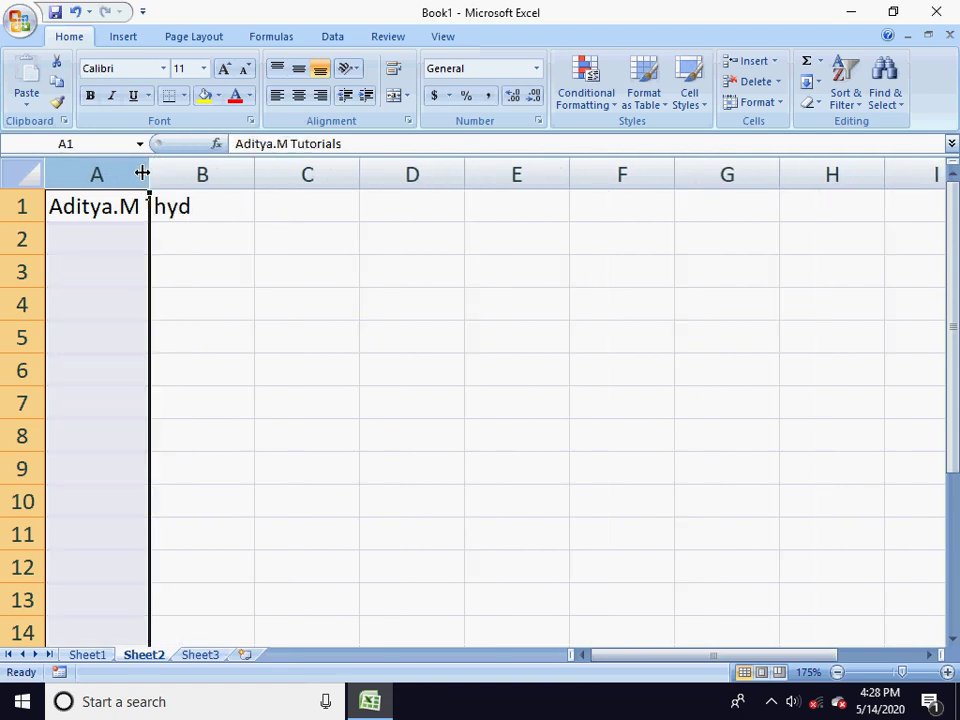
{"action": "double_click", "coordinate": [149, 173]}
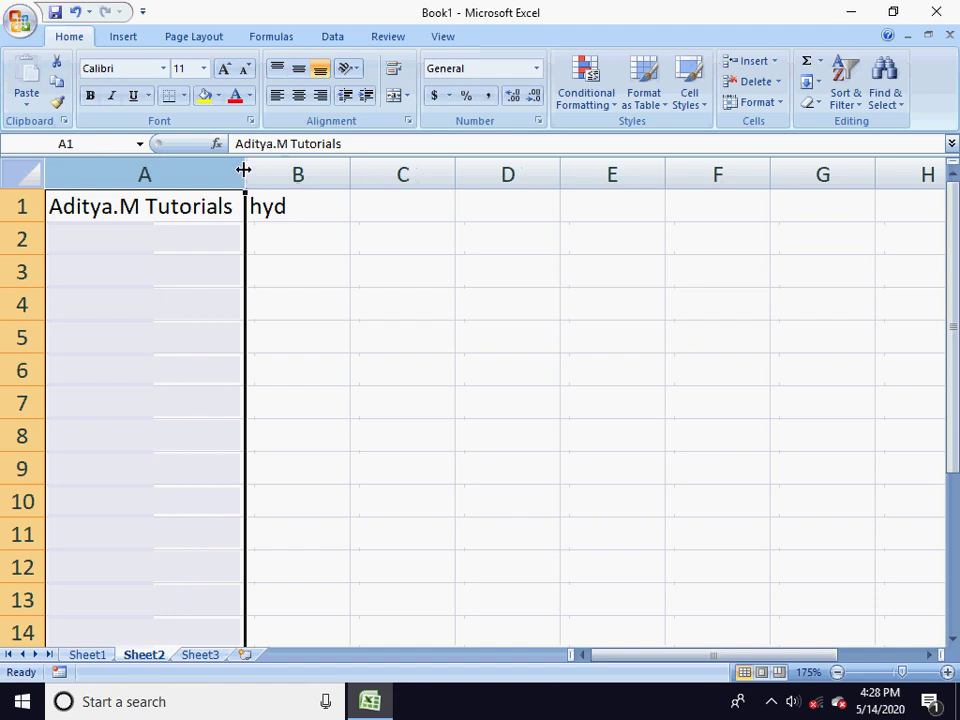
{"action": "left_click_drag", "start_coordinate": [244, 170], "coordinate": [150, 172]}
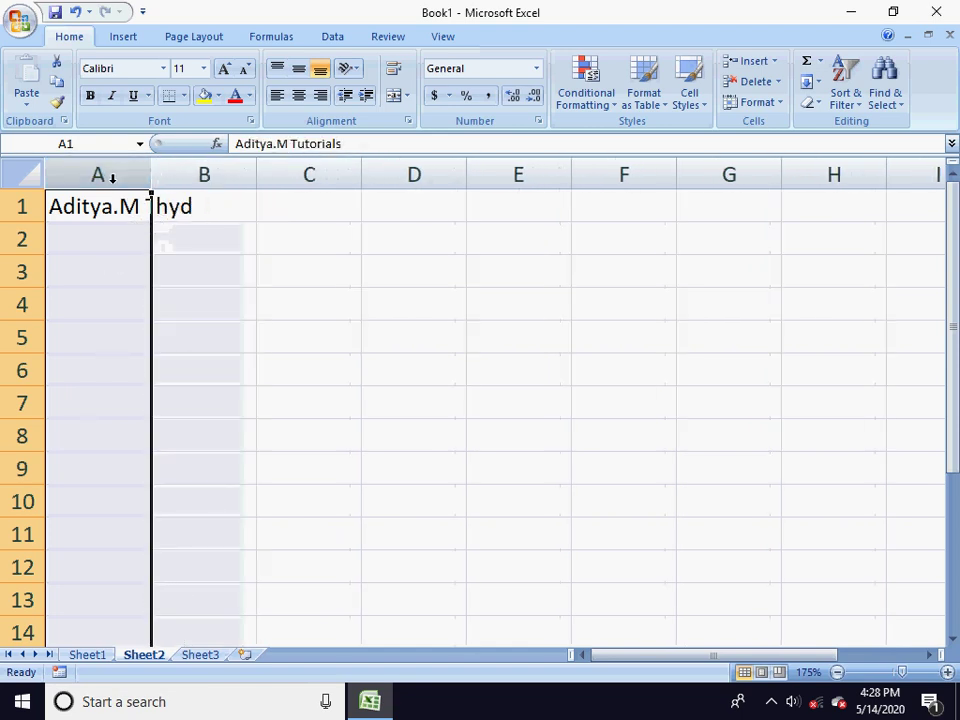
{"action": "left_click", "coordinate": [107, 199]}
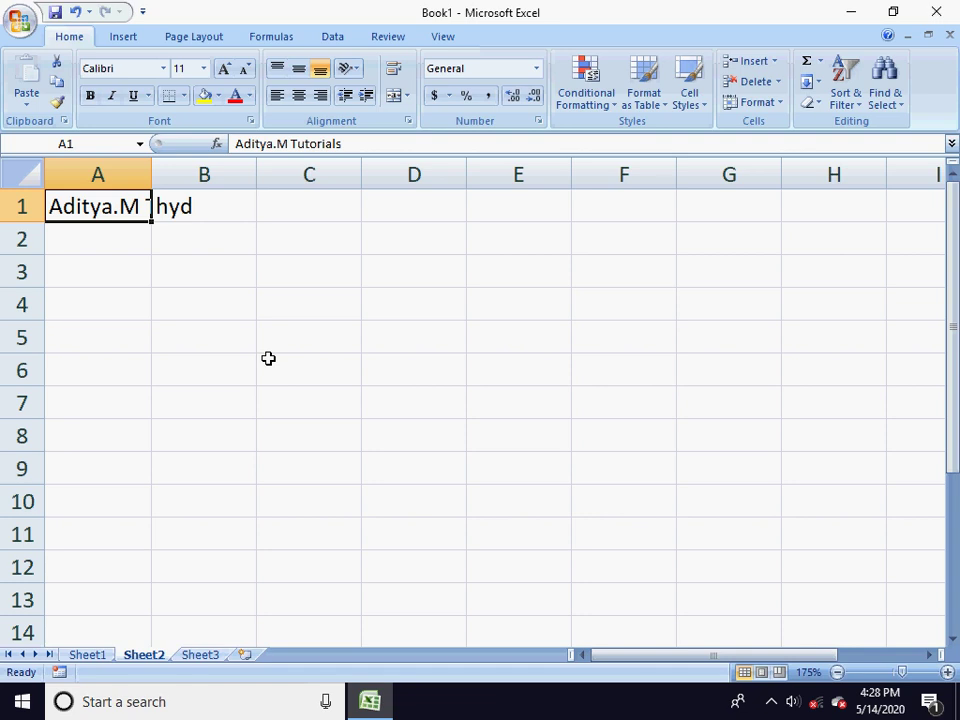
{"action": "double_click", "coordinate": [152, 175]}
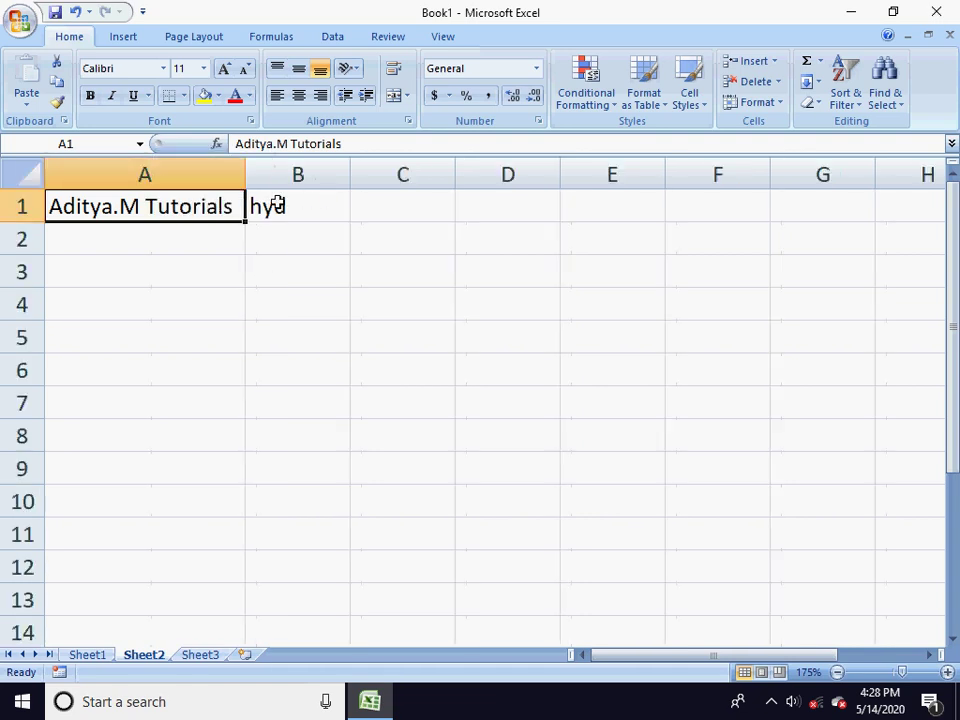
{"action": "left_click_drag", "start_coordinate": [246, 175], "coordinate": [155, 175]}
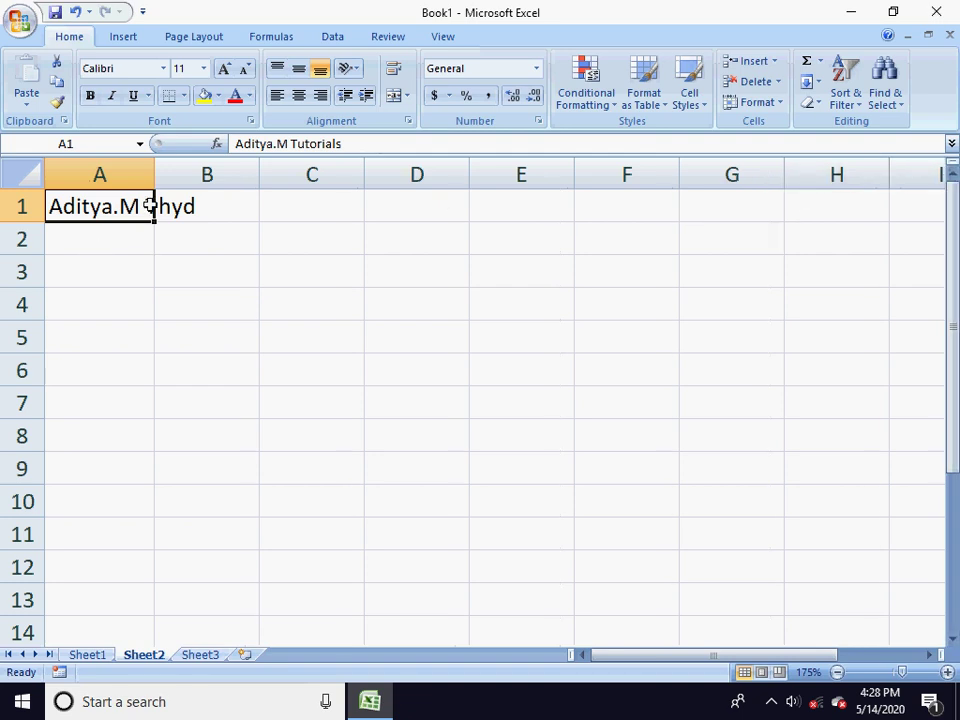
{"action": "double_click", "coordinate": [152, 175]}
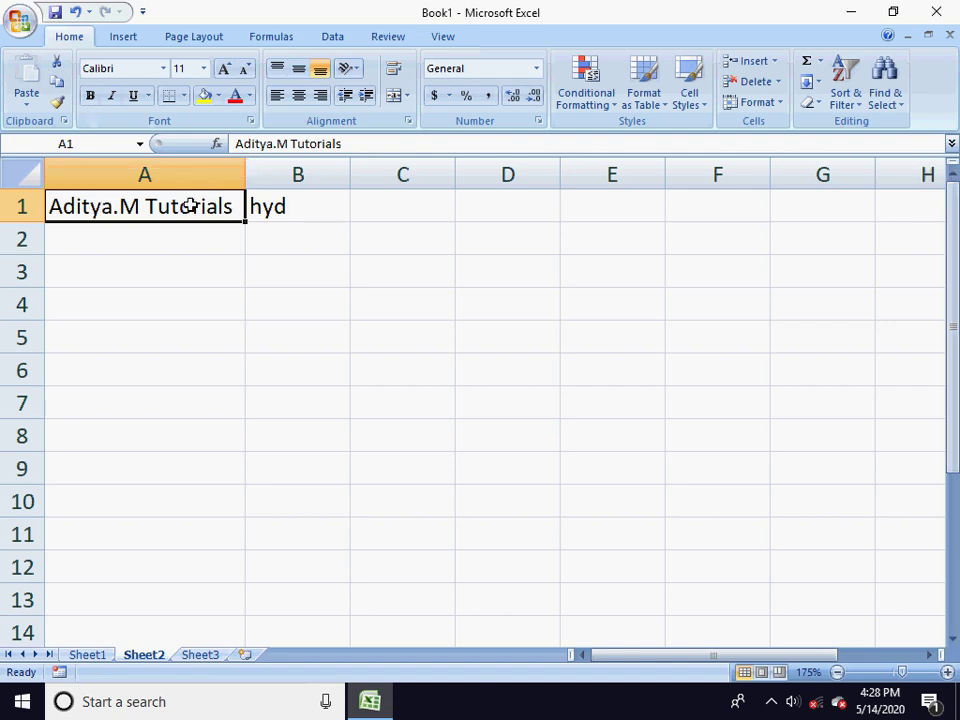
{"action": "left_click_drag", "start_coordinate": [250, 174], "coordinate": [158, 177]}
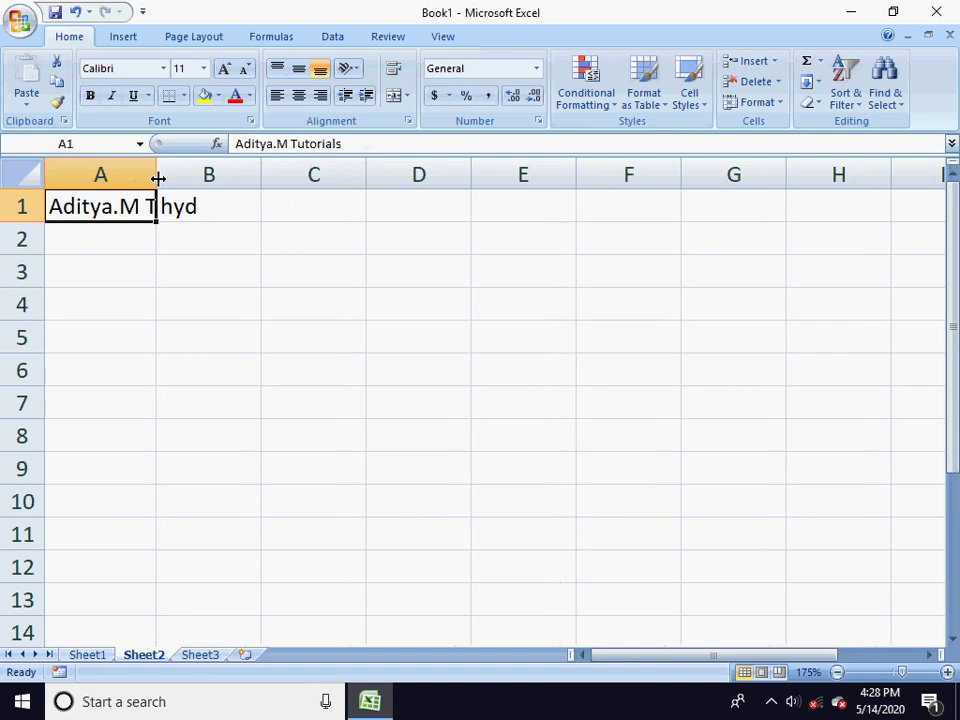
{"action": "left_click_drag", "start_coordinate": [158, 177], "coordinate": [154, 178]}
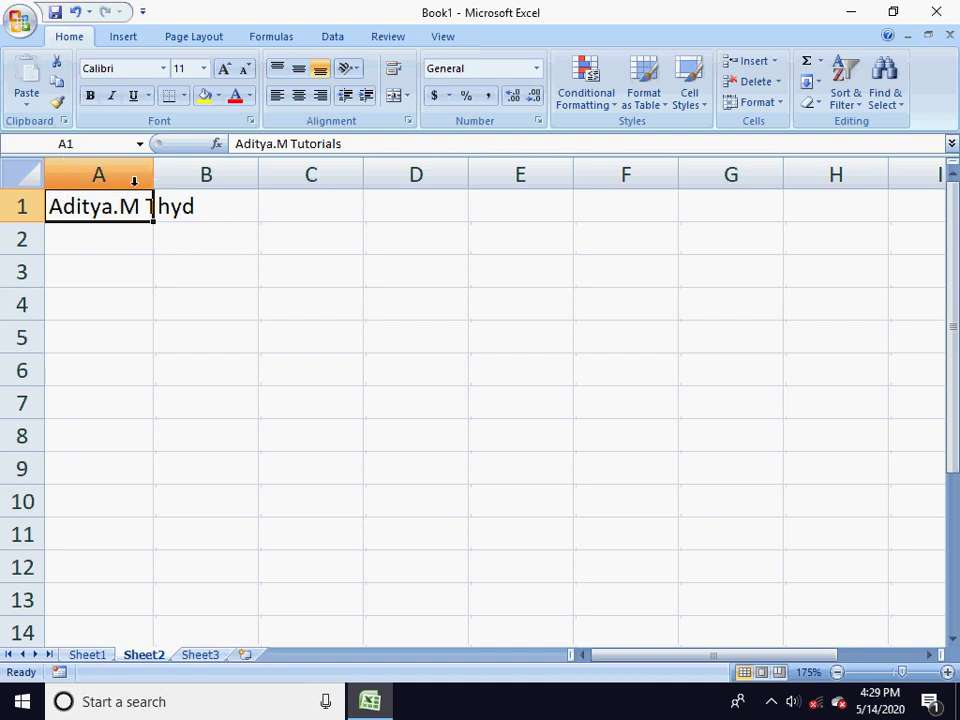
Step: Wrap the A1 title and enter 'abcabcabcabcabcabc' in cell A4
{"action": "left_click", "coordinate": [394, 70]}
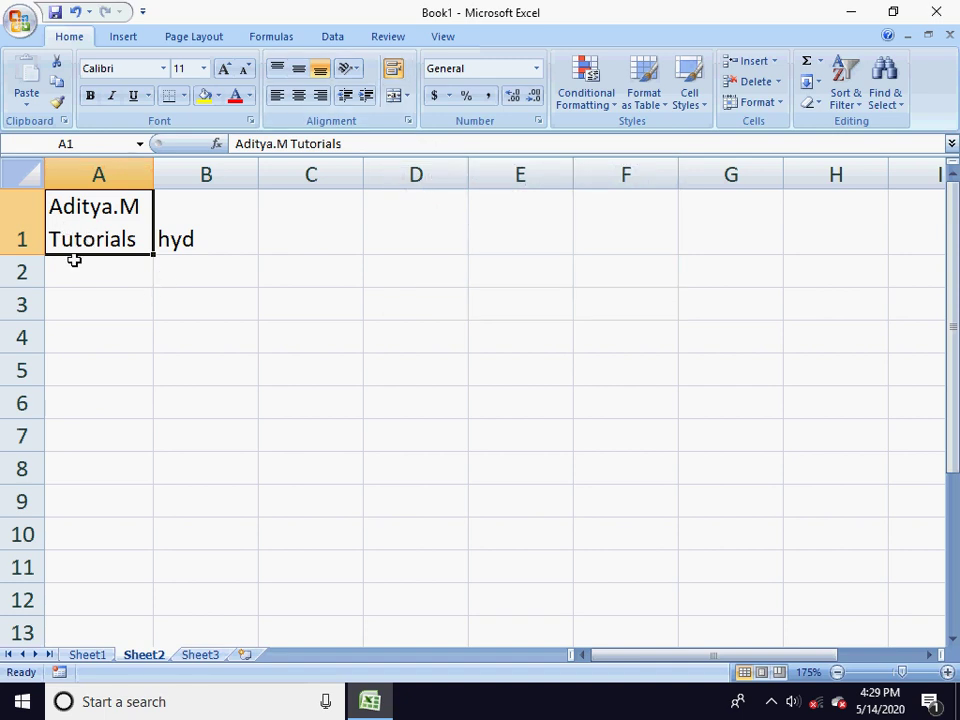
{"action": "left_click", "coordinate": [110, 347]}
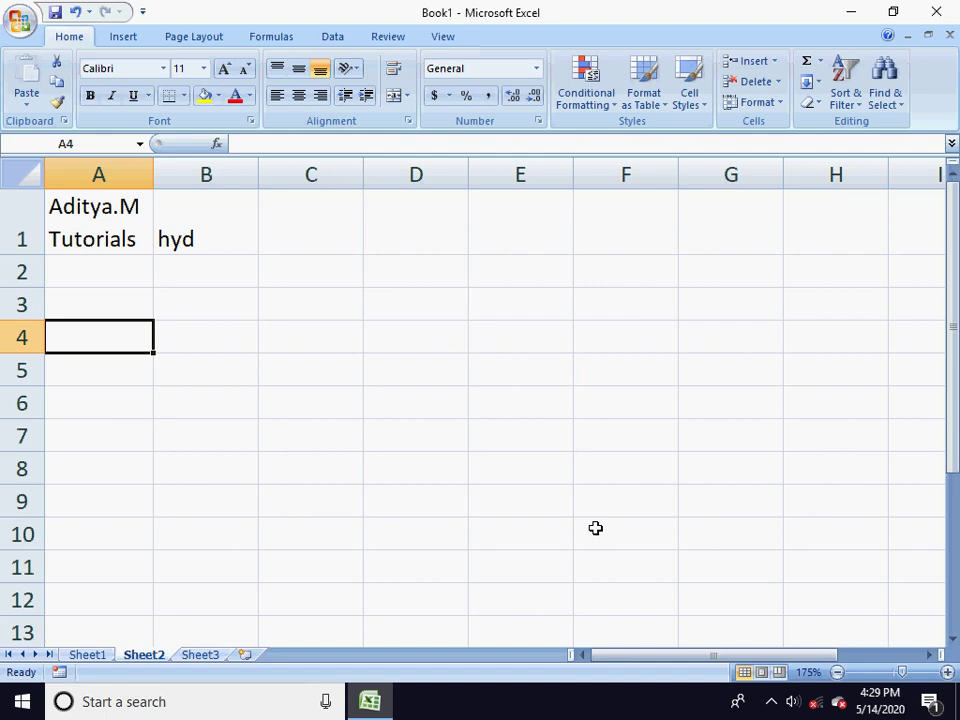
{"action": "type", "text": "ab"}
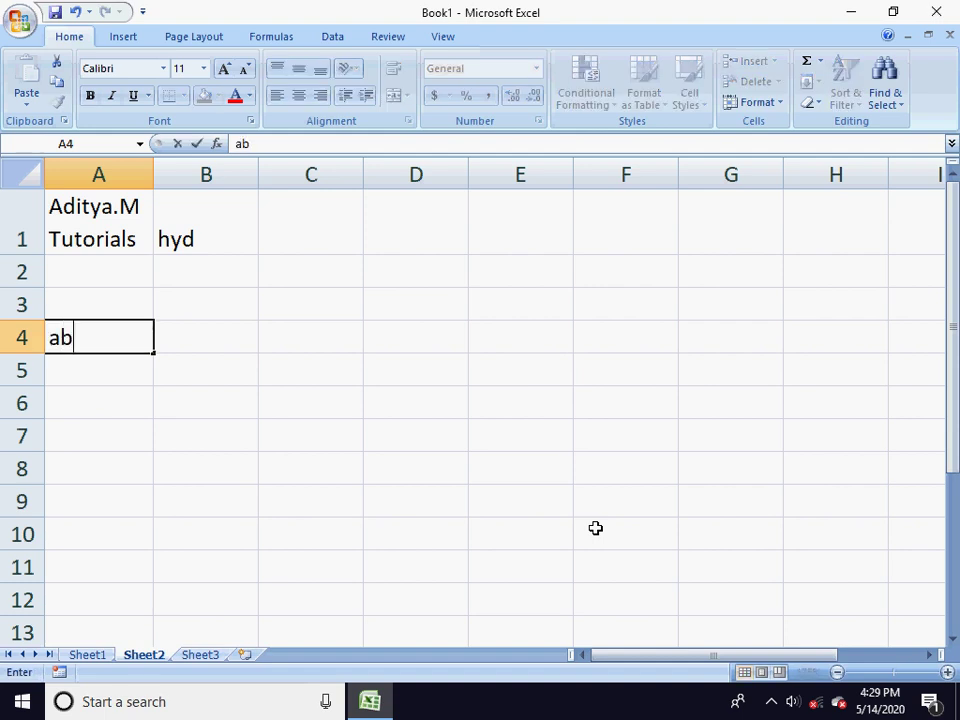
{"action": "type", "text": "cabcabc"}
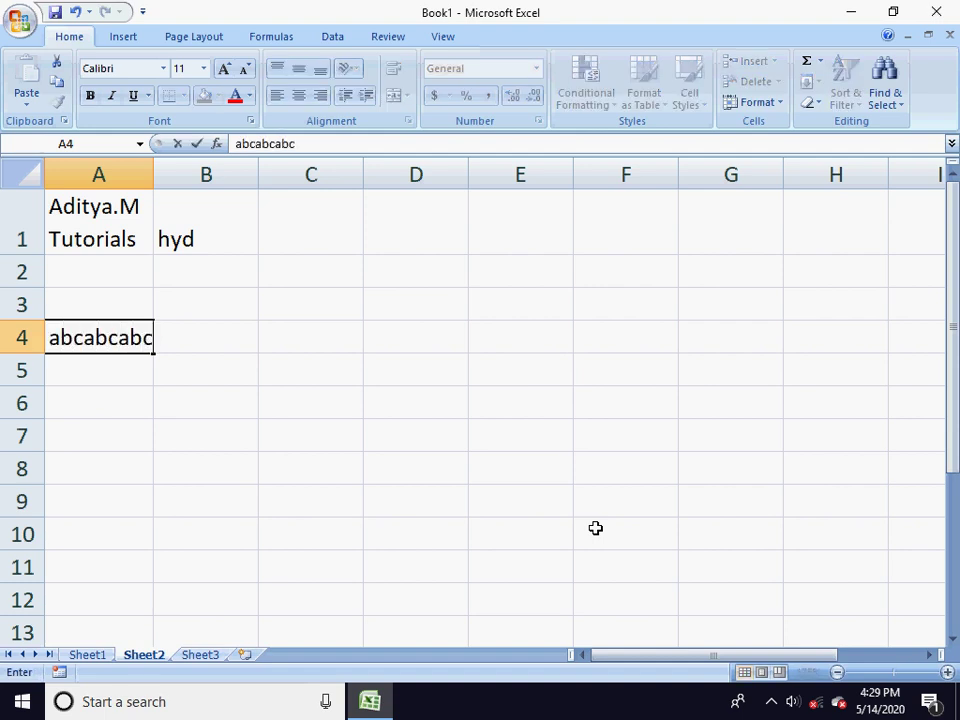
{"action": "type", "text": "abcabcabc"}
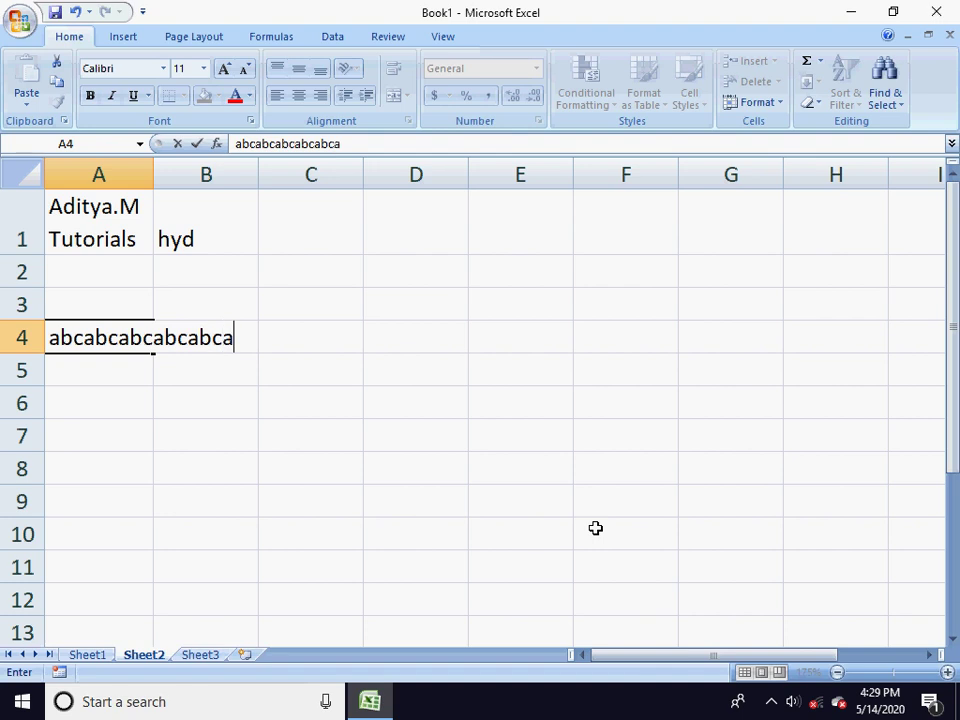
{"action": "key", "text": "Return"}
{"action": "key", "text": "Up"}
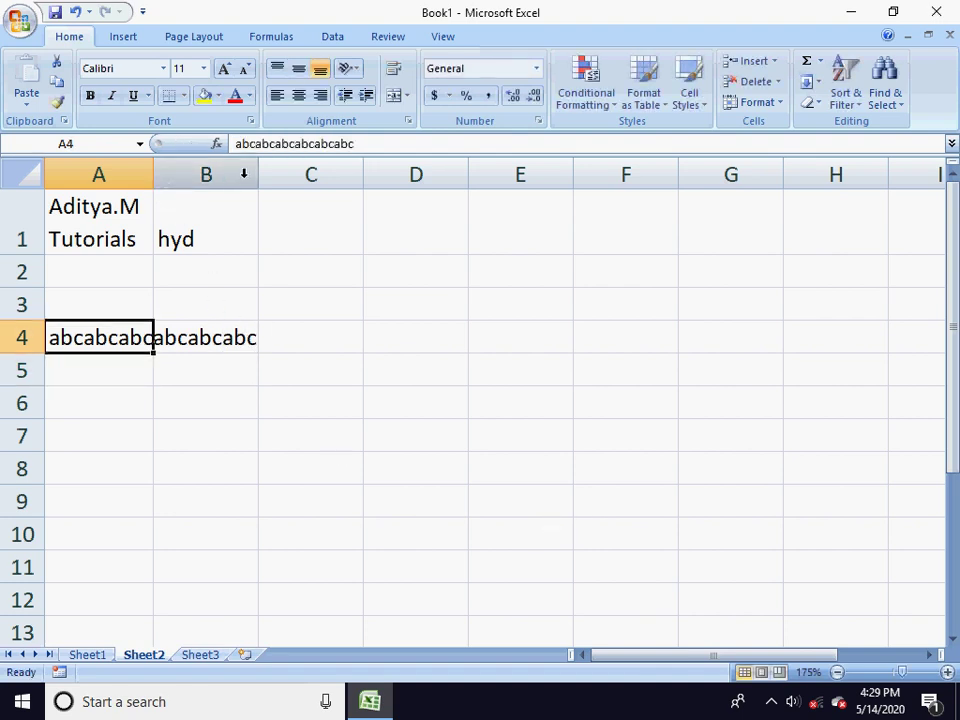
Step: Auto-fit column A and undo it, then wrap the A4 text onto three lines
{"action": "double_click", "coordinate": [154, 175]}
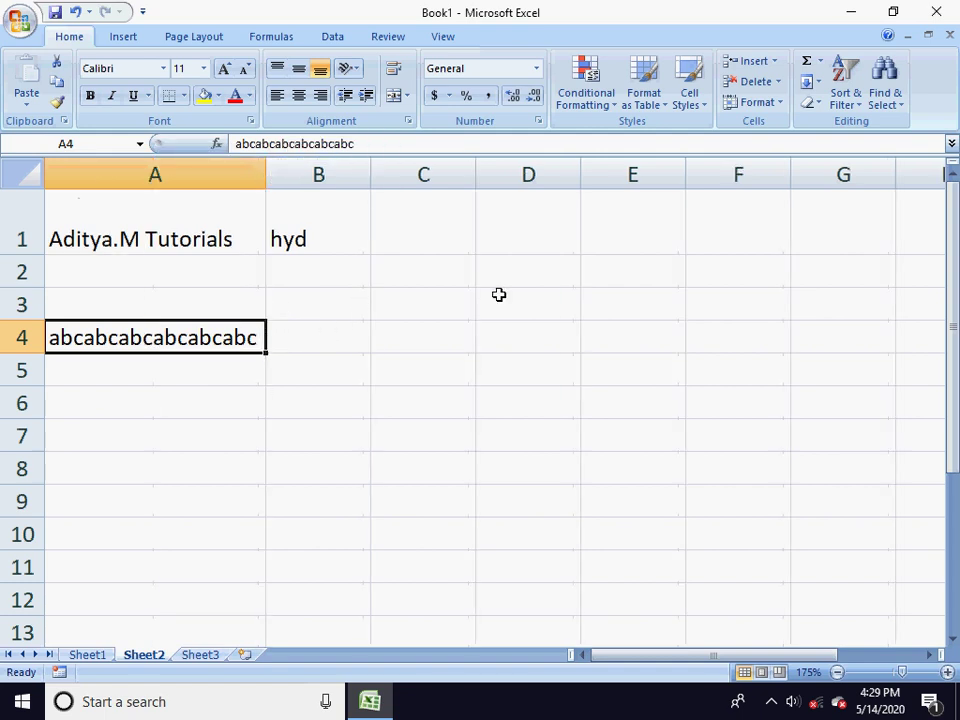
{"action": "key", "text": "ctrl+z"}
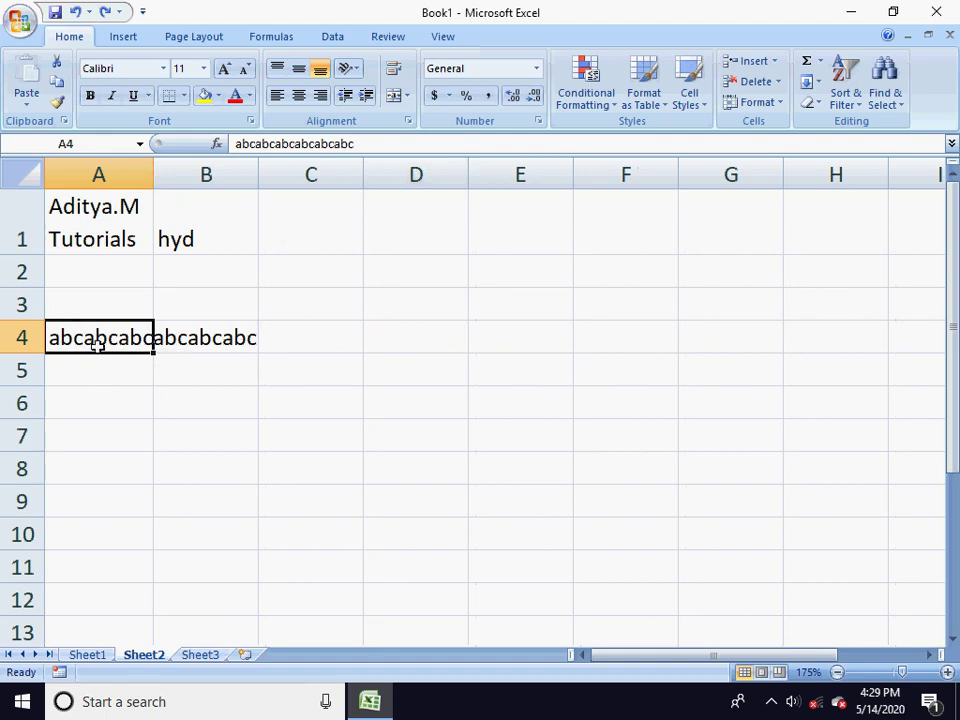
{"action": "left_click", "coordinate": [393, 68]}
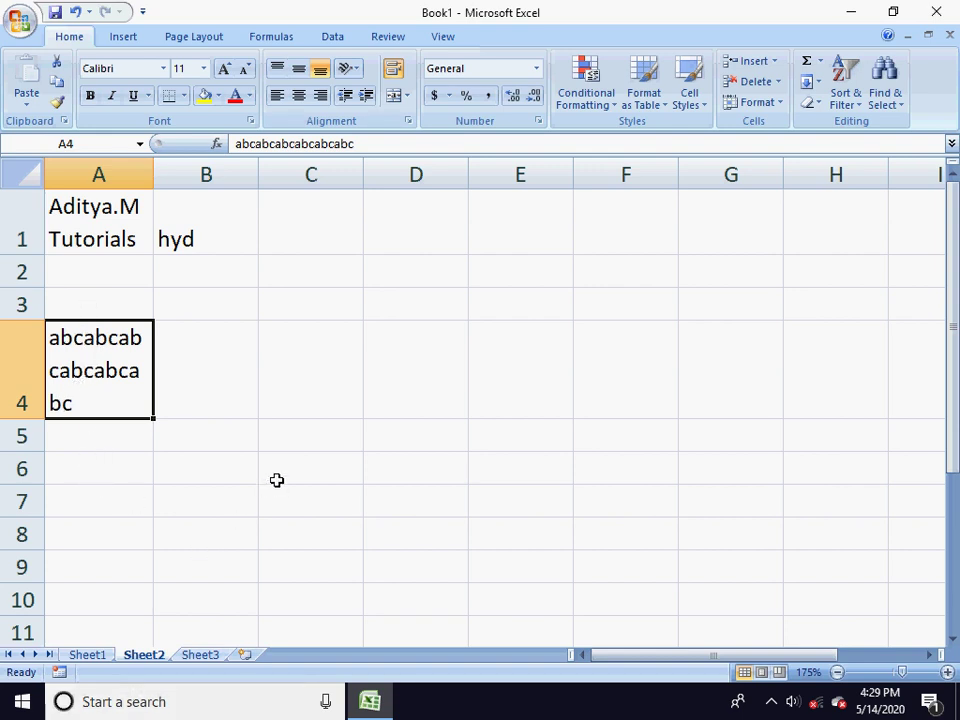
{"action": "scroll", "coordinate": [292, 460], "scroll_direction": "down", "scroll_amount": 2}
{"action": "scroll", "coordinate": [303, 444], "scroll_direction": "up", "scroll_amount": 2}
{"action": "scroll", "coordinate": [300, 443], "scroll_direction": "down", "scroll_amount": 1}
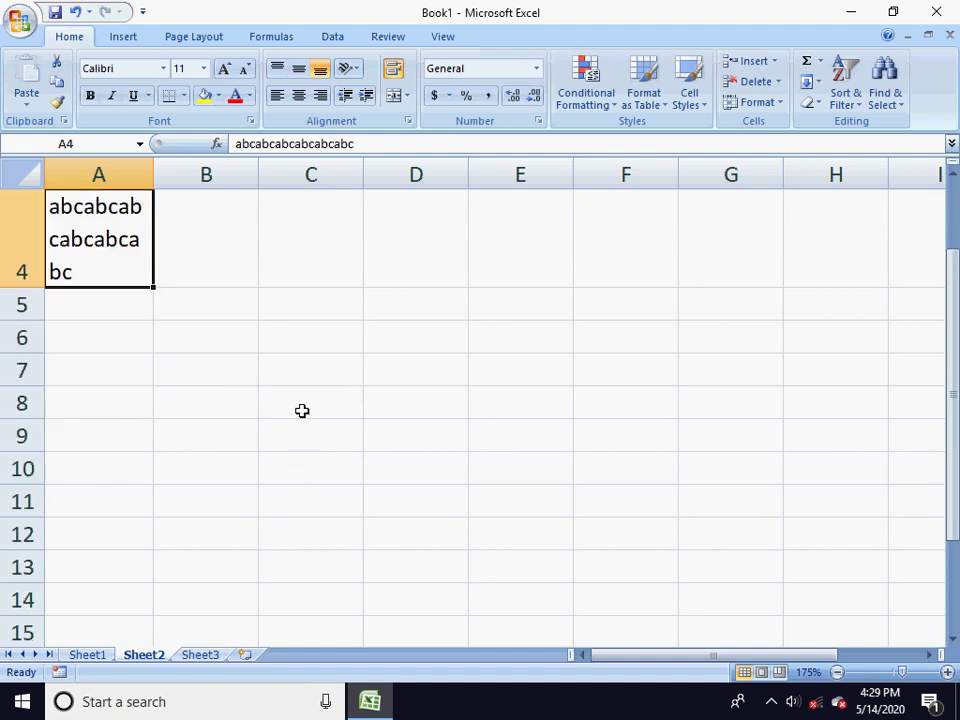
{"action": "left_click", "coordinate": [302, 409]}
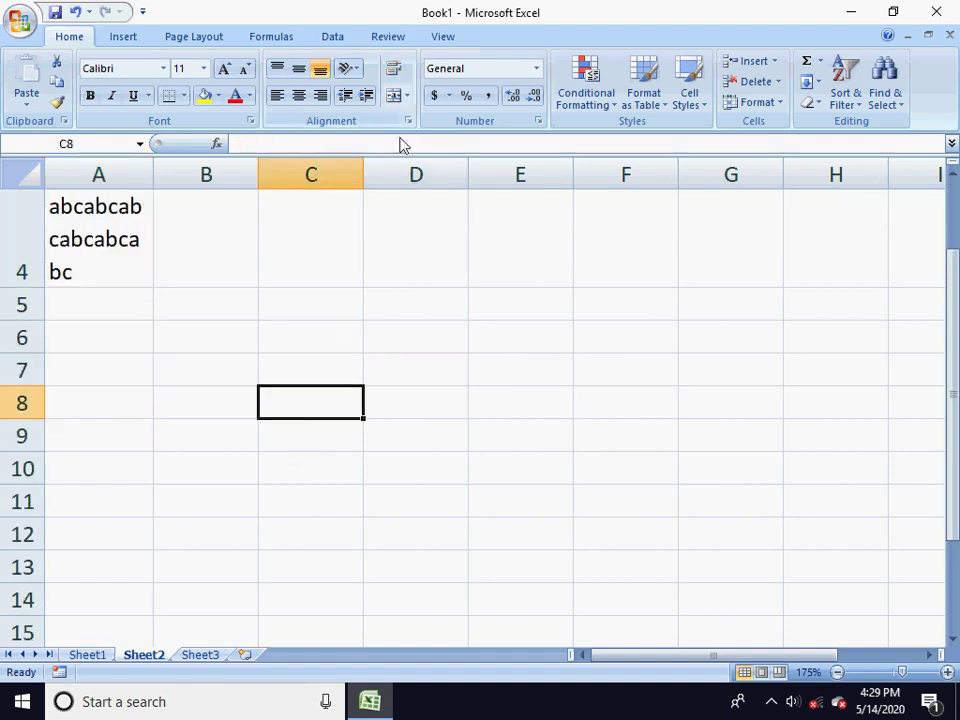
Step: Enter a, b, c and D into C8 through F8 and select C8:F8
{"action": "type", "text": "a"}
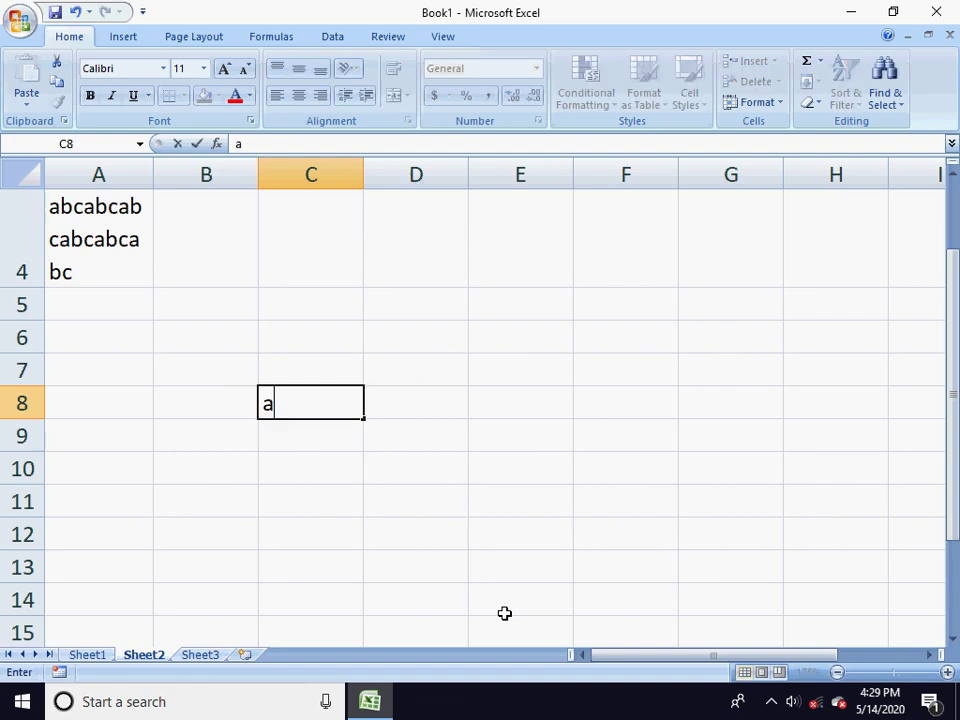
{"action": "key", "text": "Tab"}
{"action": "type", "text": "b"}
{"action": "key", "text": "Tab"}
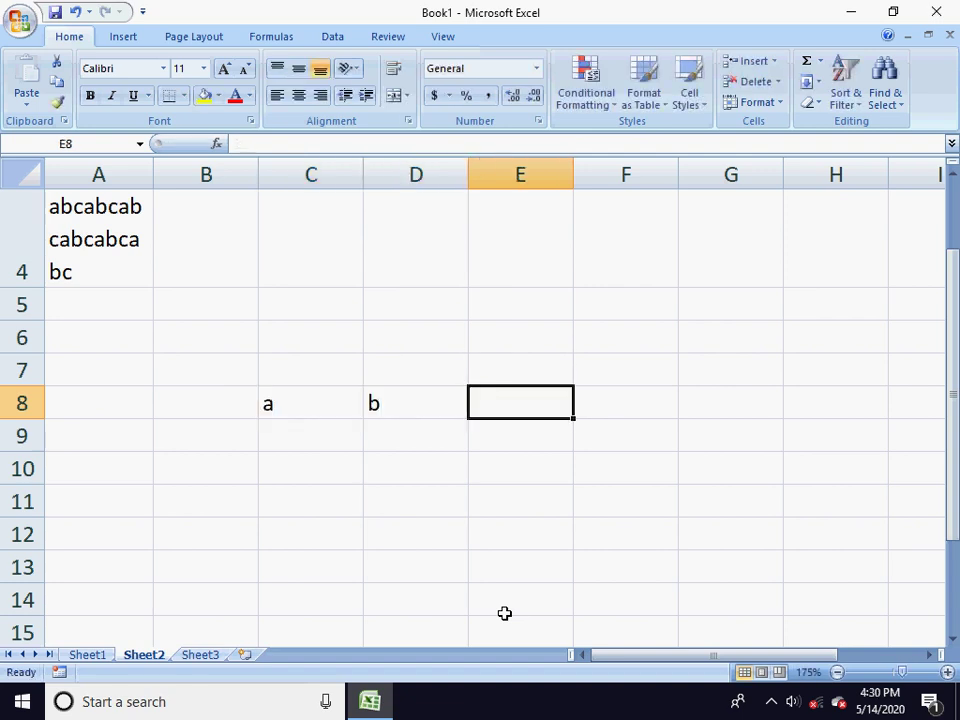
{"action": "type", "text": "c"}
{"action": "key", "text": "Tab"}
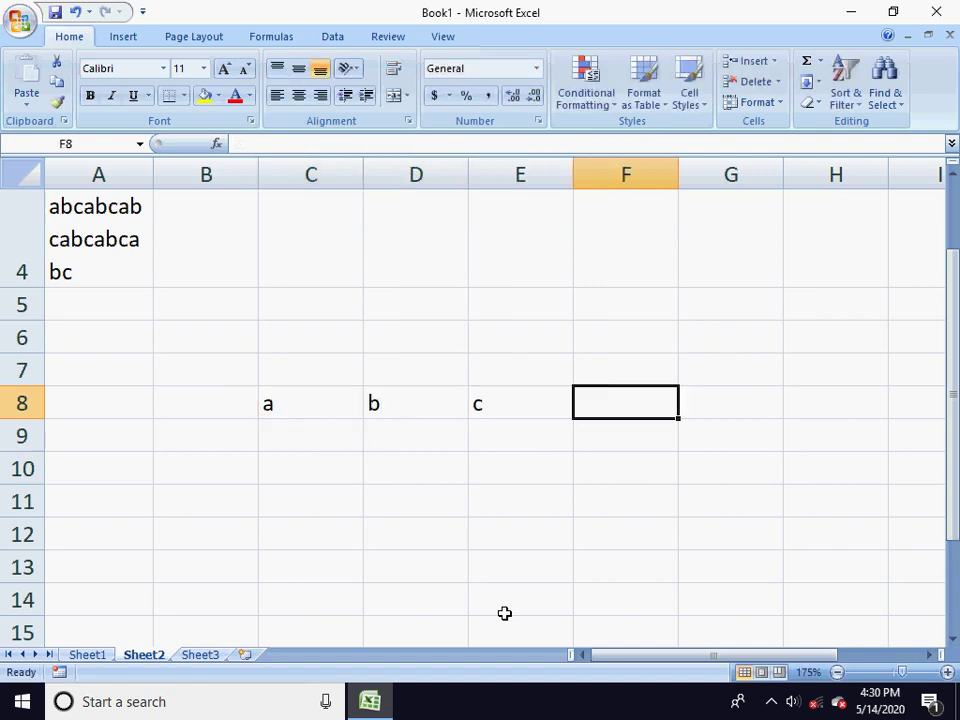
{"action": "type", "text": "D"}
{"action": "key", "text": "Tab"}
{"action": "key", "text": "Left"}
{"action": "key", "text": "Left"}
{"action": "key", "text": "Left"}
{"action": "key", "text": "Left"}
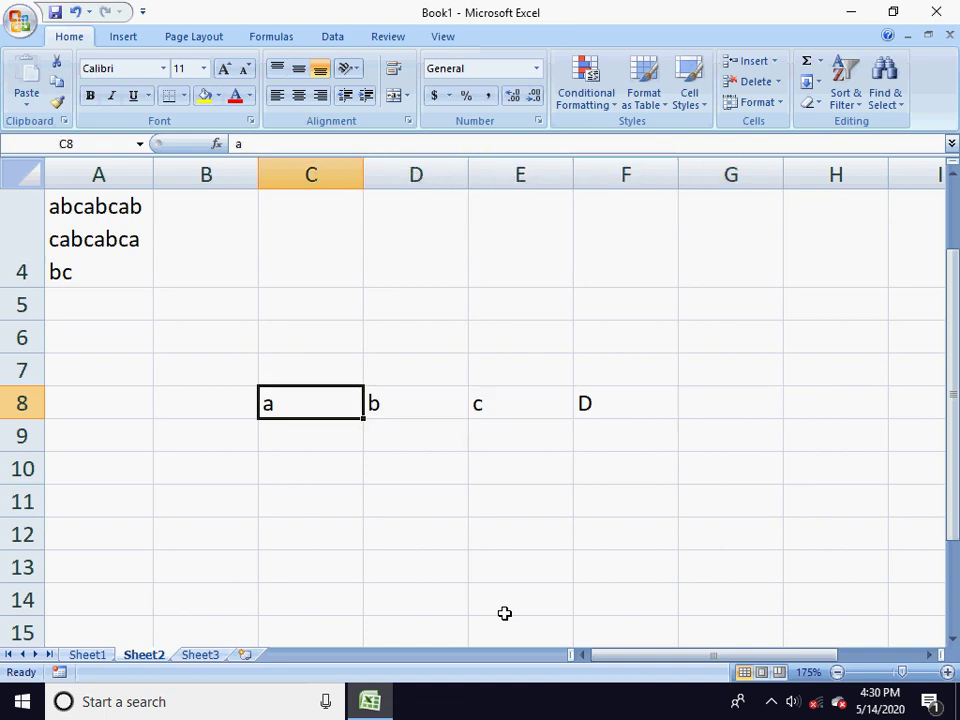
{"action": "key", "text": "shift+Right"}
{"action": "key", "text": "shift+Right"}
{"action": "key", "text": "shift+Right"}
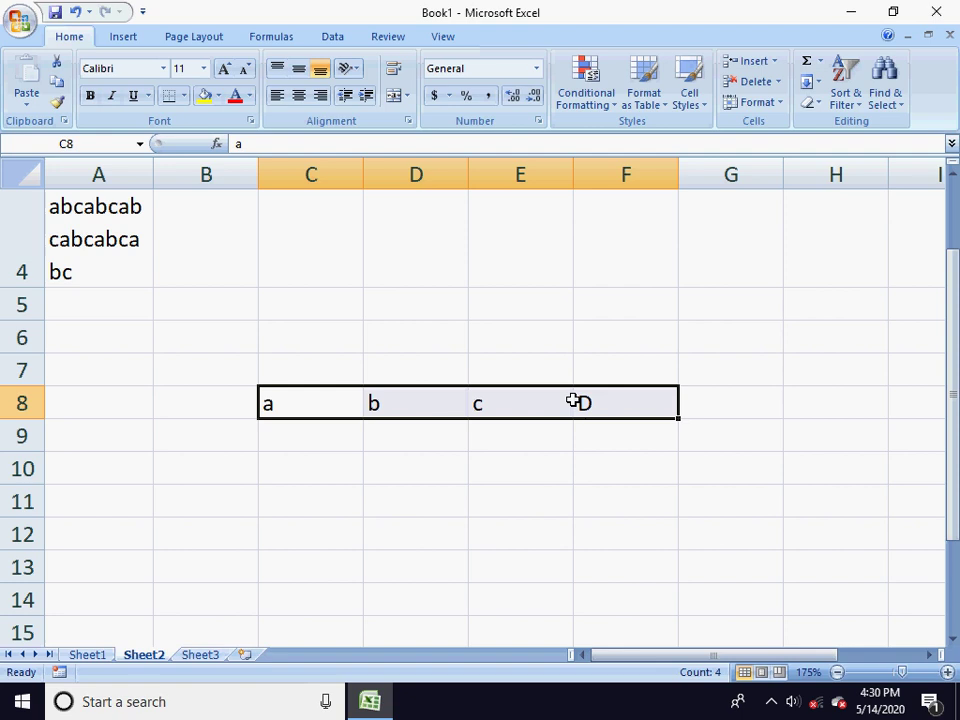
Step: Merge and Center C8:F8, accepting the warning so only 'a' remains
{"action": "left_click", "coordinate": [394, 96]}
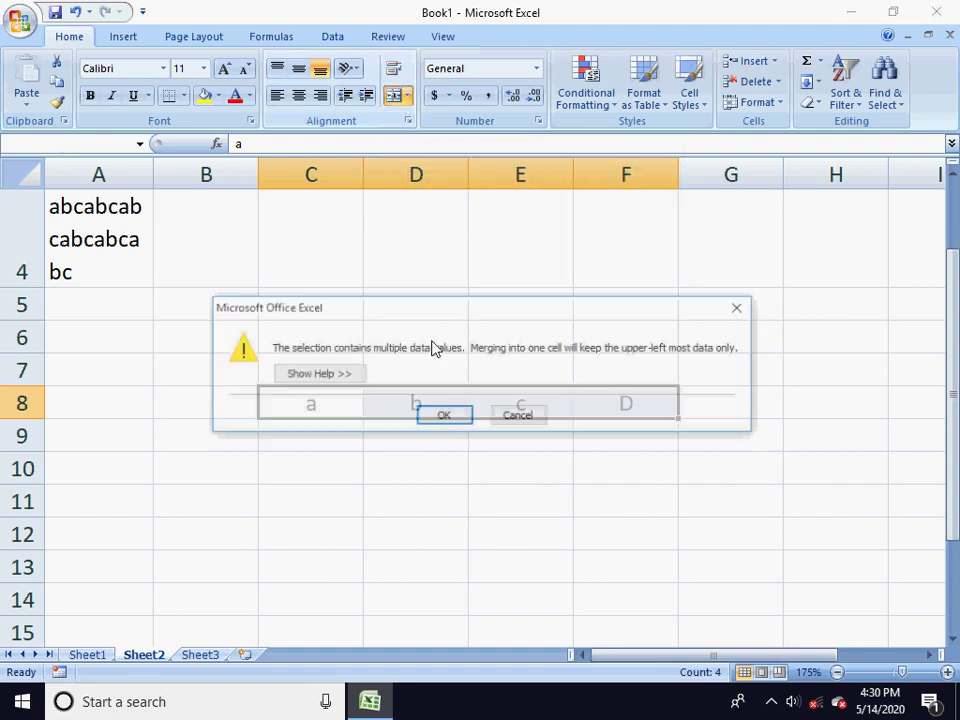
{"action": "left_click_drag", "start_coordinate": [456, 316], "coordinate": [501, 478]}
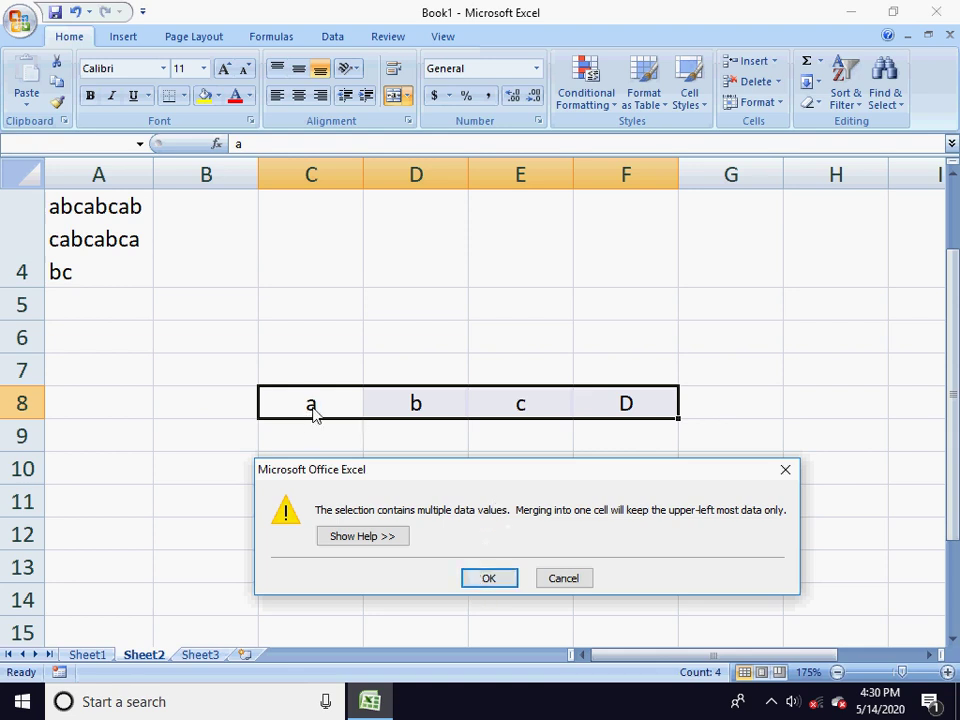
{"action": "left_click", "coordinate": [484, 579]}
{"action": "left_click", "coordinate": [405, 472]}
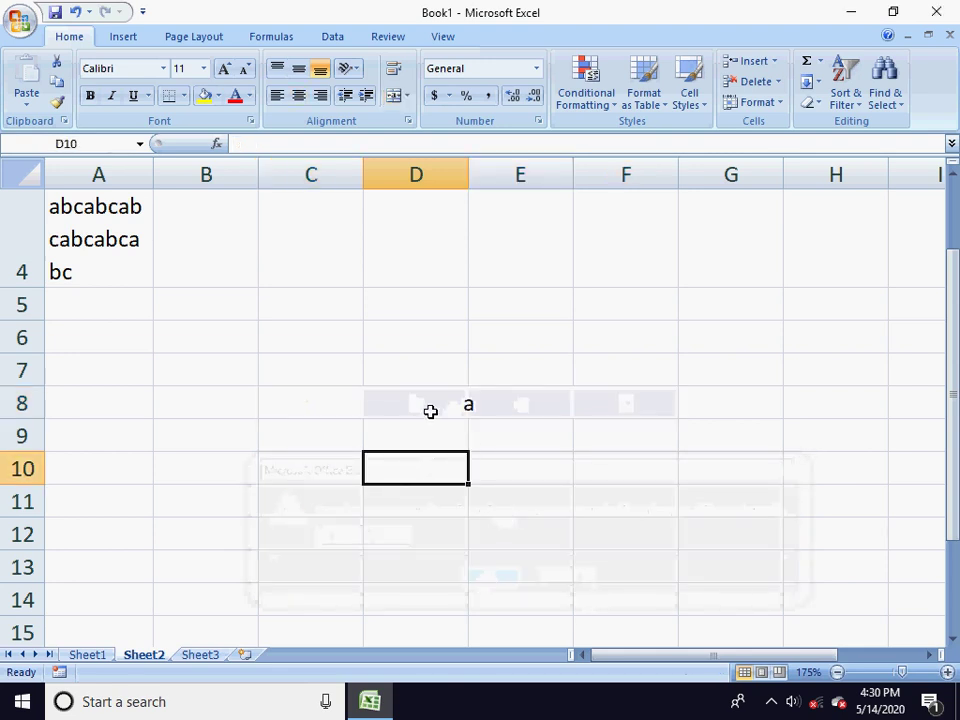
{"action": "left_click", "coordinate": [430, 411]}
{"action": "left_click", "coordinate": [475, 487]}
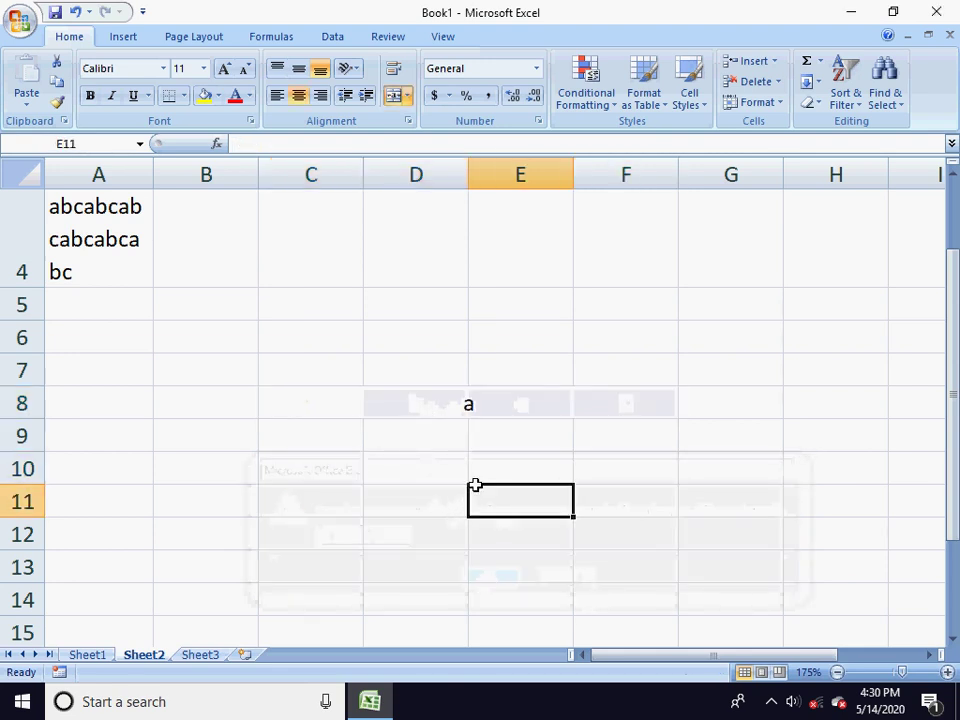
{"action": "left_click", "coordinate": [461, 406]}
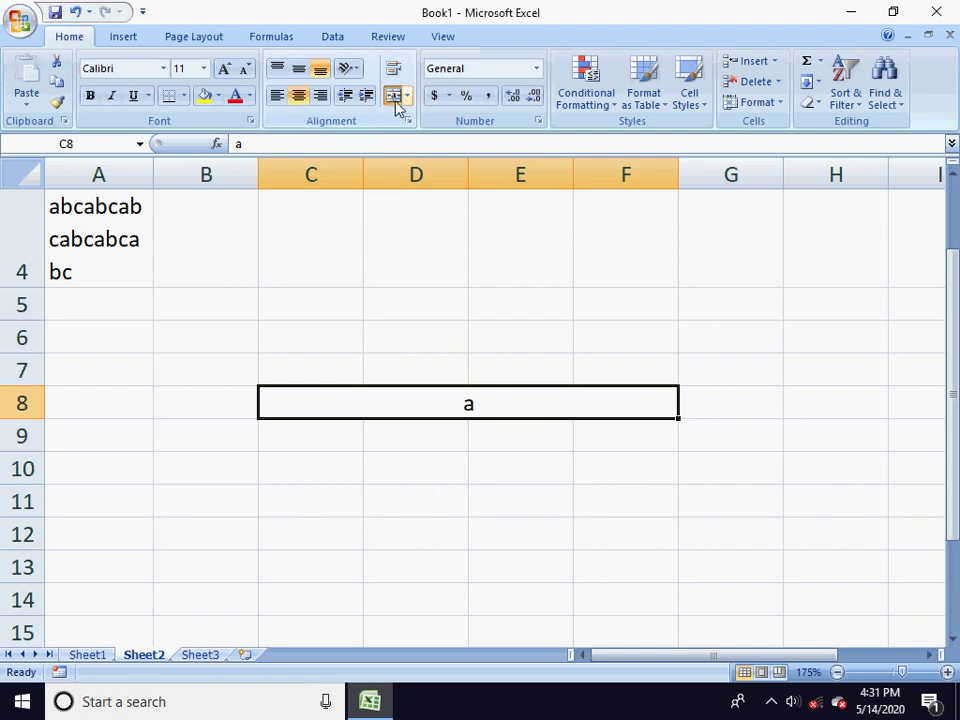
Step: Select C5:F6 and enter 'J' in the merged block
{"action": "left_click_drag", "start_coordinate": [328, 313], "coordinate": [619, 317]}
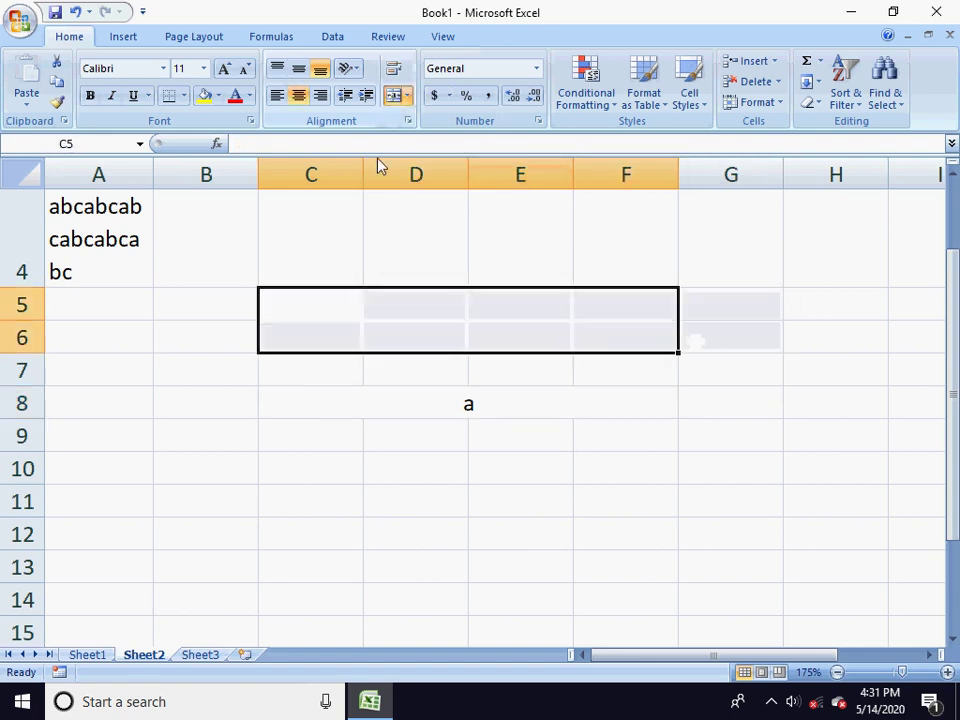
{"action": "type", "text": "J"}
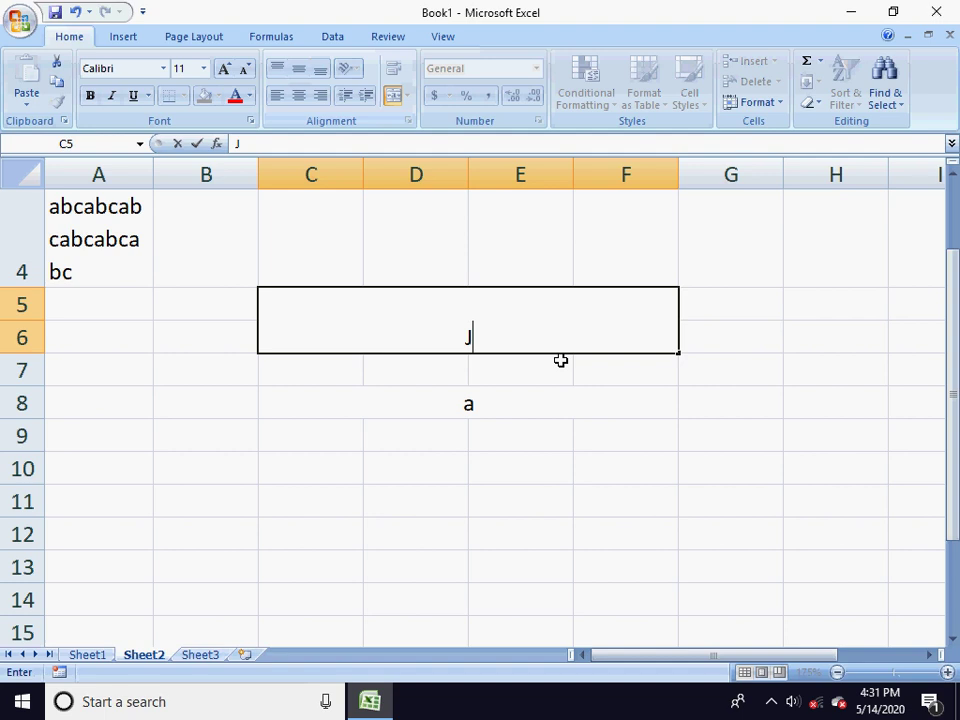
{"action": "left_click", "coordinate": [540, 466]}
{"action": "left_click", "coordinate": [529, 351]}
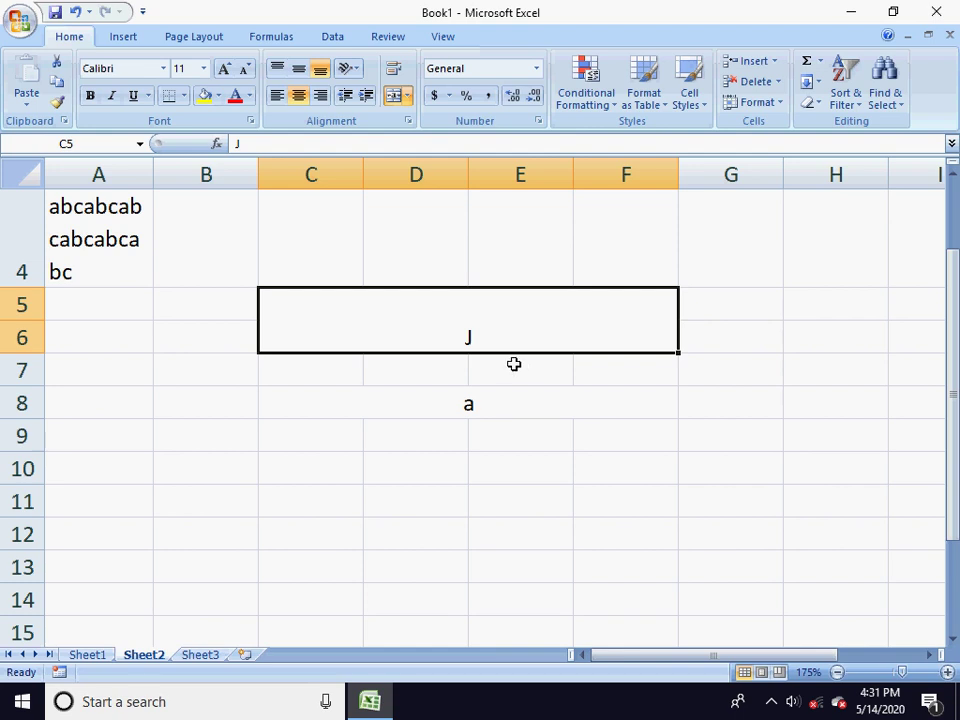
{"action": "left_click", "coordinate": [404, 405]}
{"action": "left_click", "coordinate": [408, 346]}
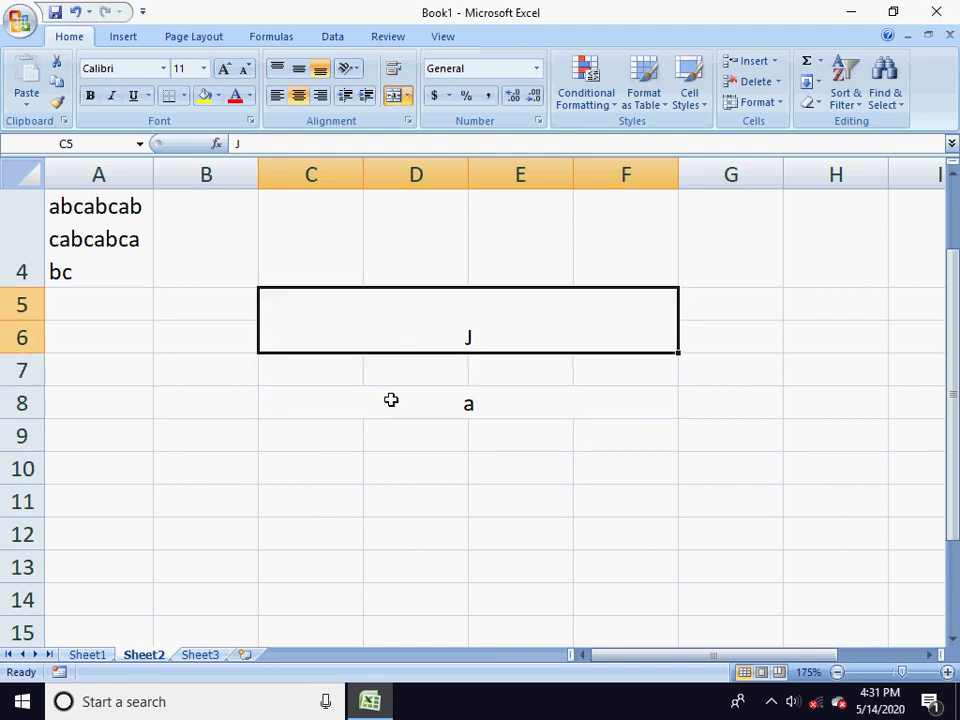